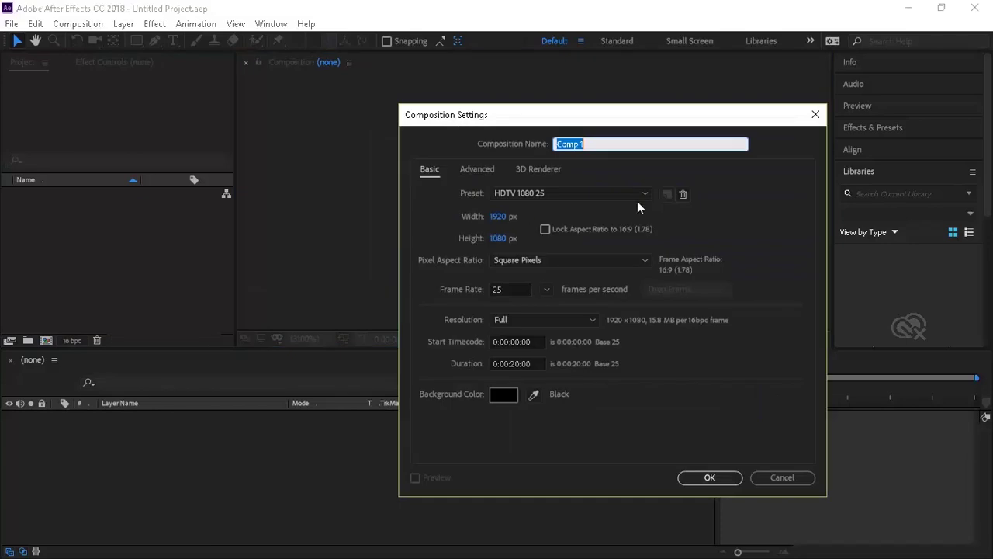
# Create a composition named Main at 1920×1080, 25 fps, 20 seconds long.
pyautogui.write('Main')
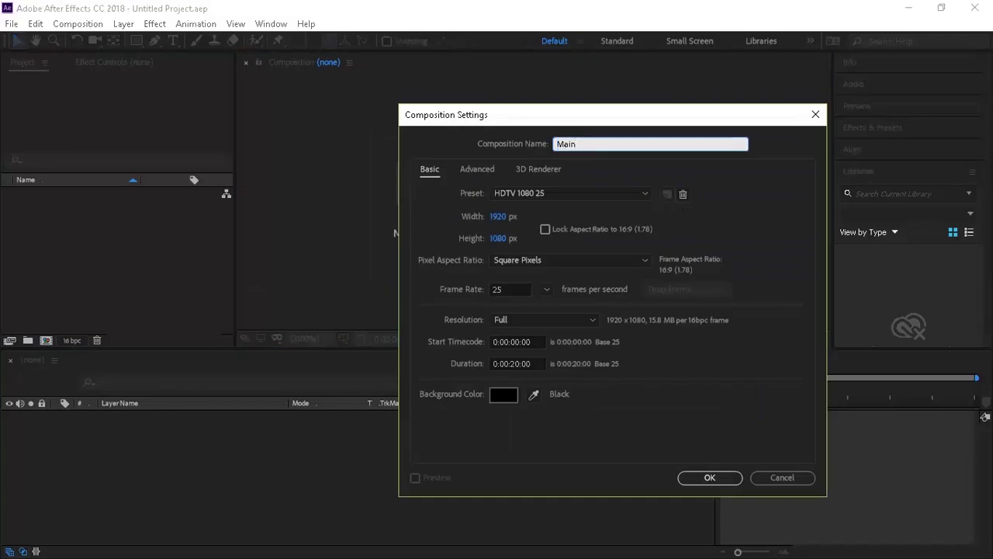
pyautogui.click(498, 216)
pyautogui.click(498, 238)
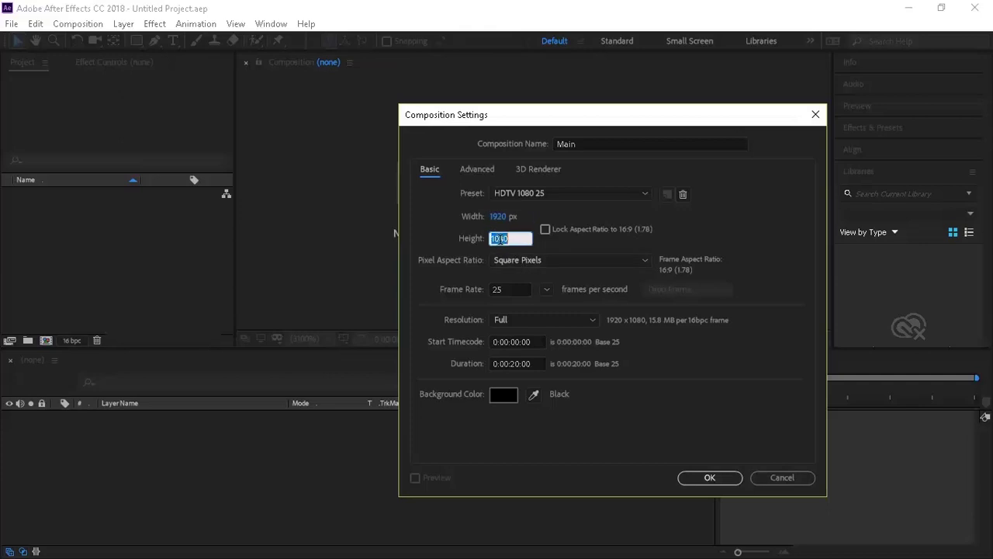
pyautogui.click(504, 289)
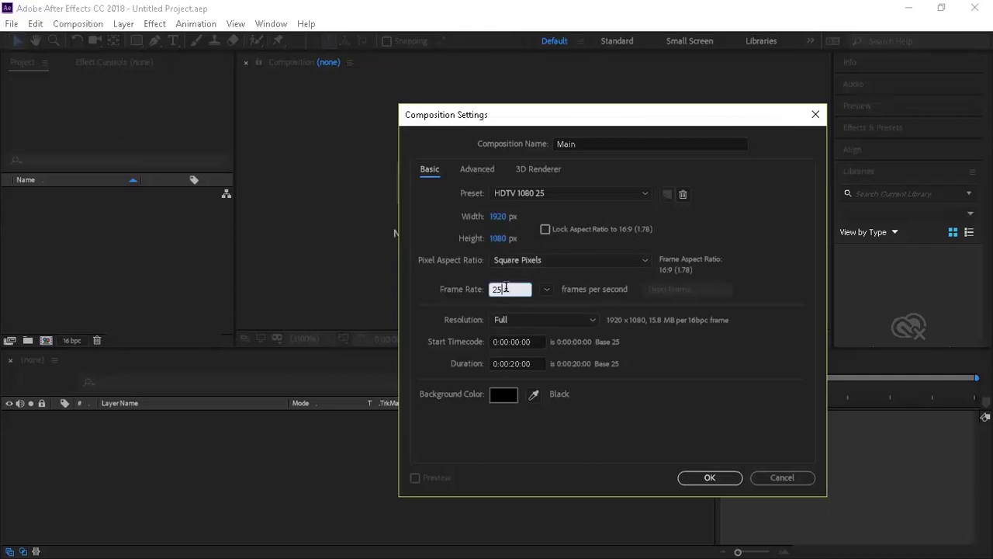
pyautogui.click(518, 363)
pyautogui.click(719, 480)
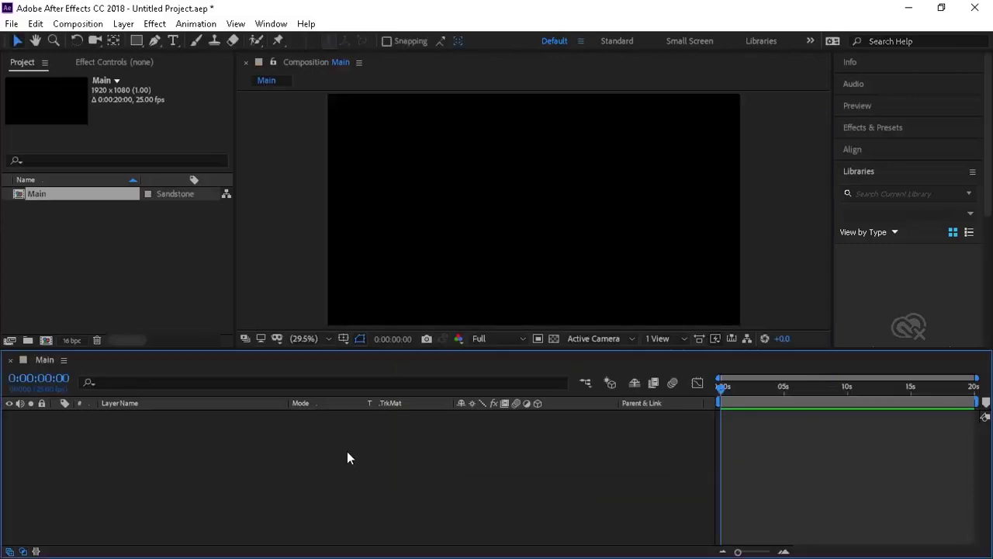
# Add a dark gray solid layer named Sound_Keys.
pyautogui.hotkey('ctrl', 'y')
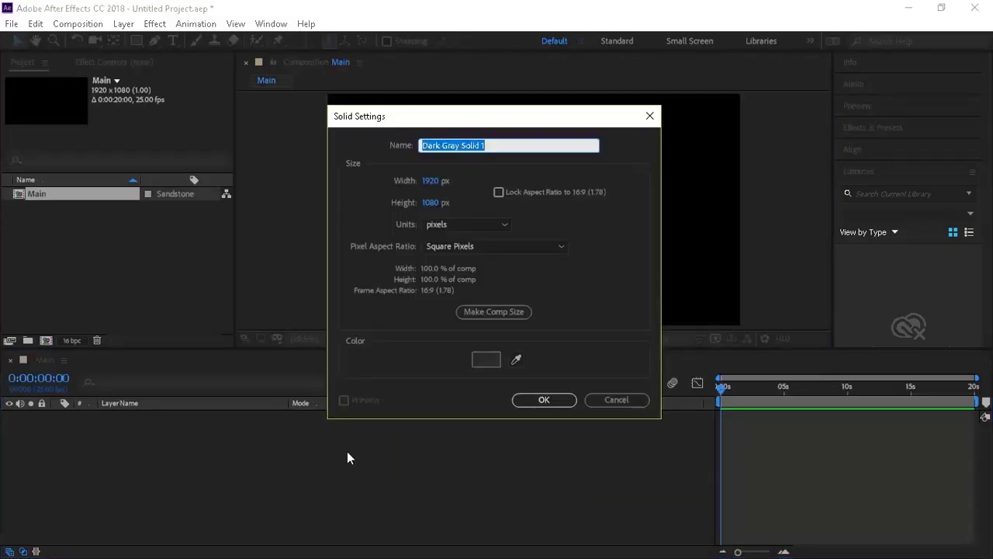
pyautogui.write('Sound_Keys')
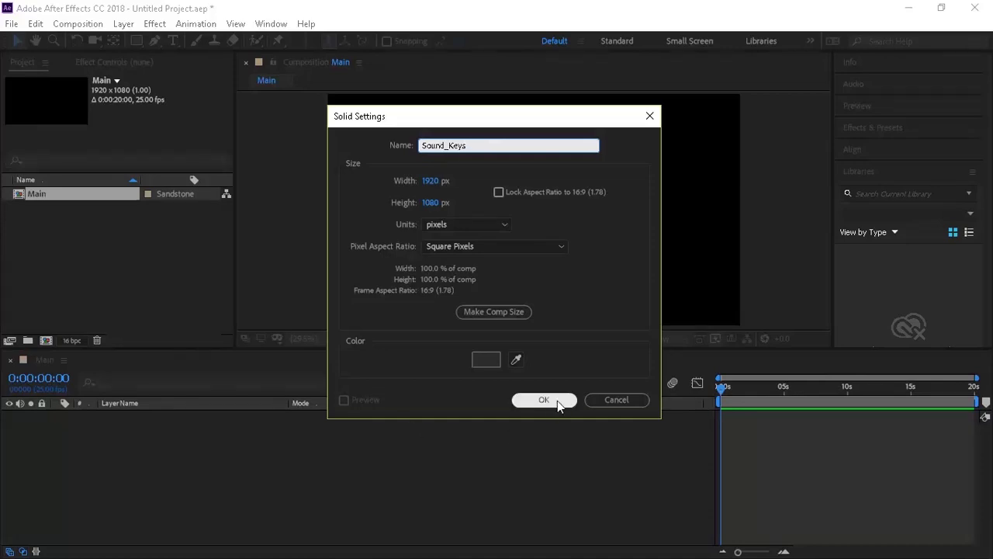
pyautogui.click(557, 401)
# Import Eastern Odyssey - Game of Thrones.mp3 into Main and reveal its waveform.
pyautogui.click(342, 468)
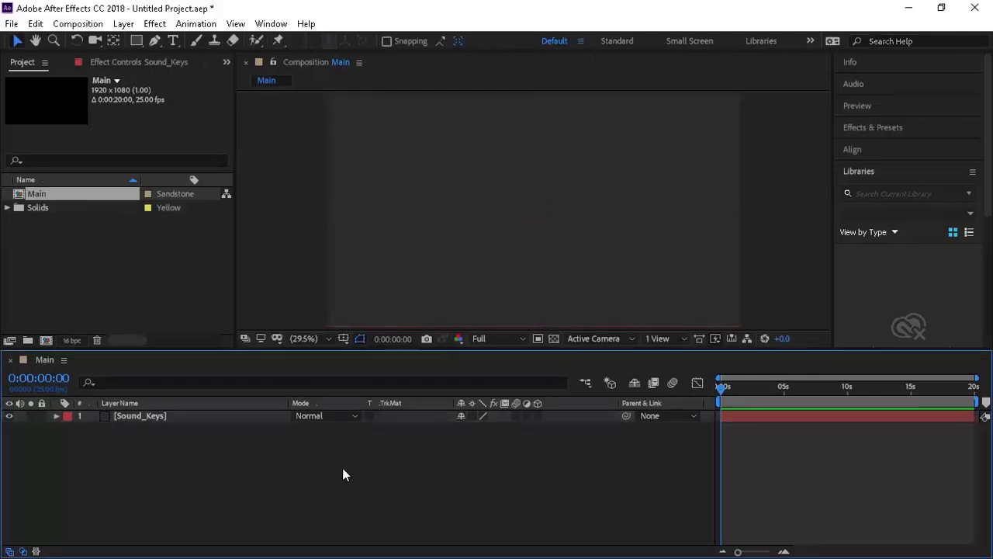
pyautogui.click(159, 272)
pyautogui.doubleClick(158, 273)
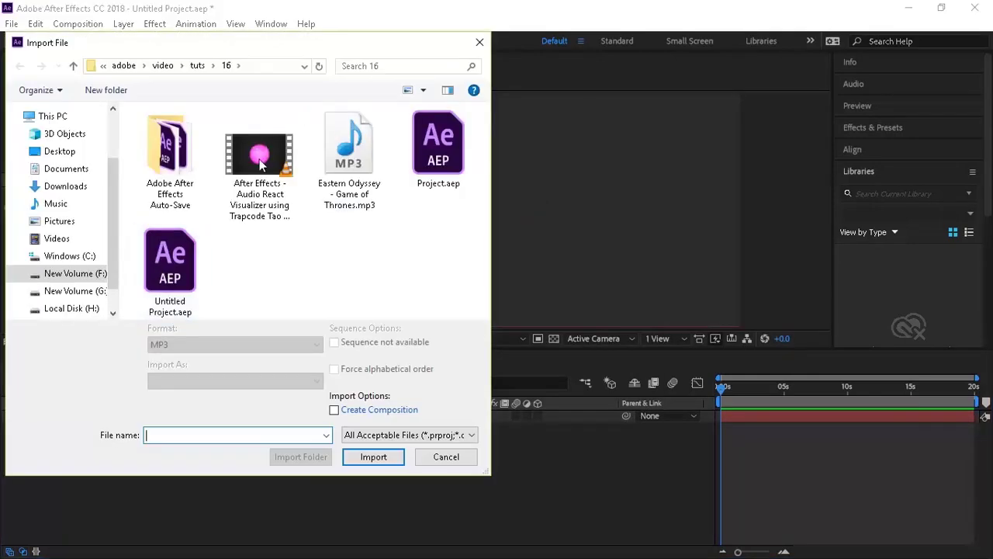
pyautogui.doubleClick(352, 163)
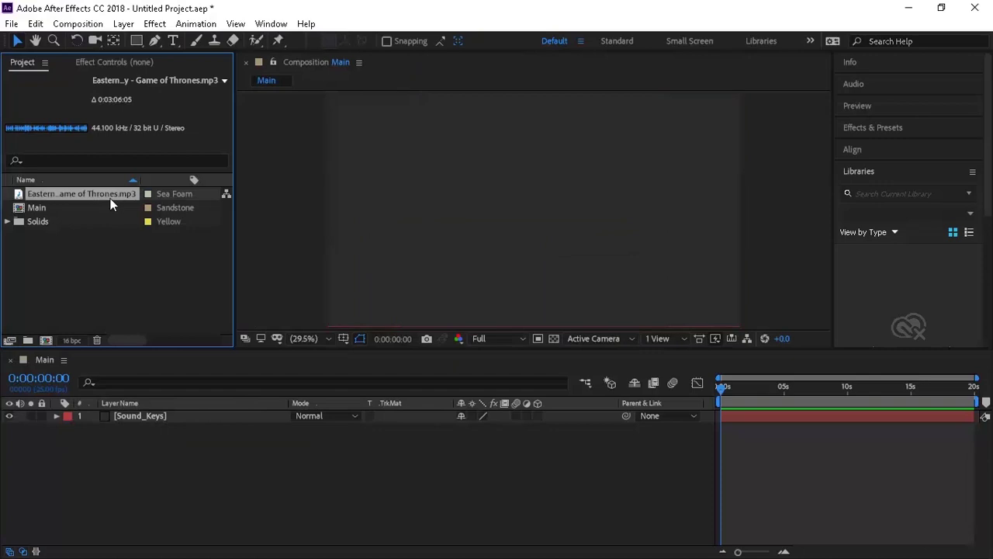
pyautogui.moveTo(111, 194); pyautogui.dragTo(162, 454)
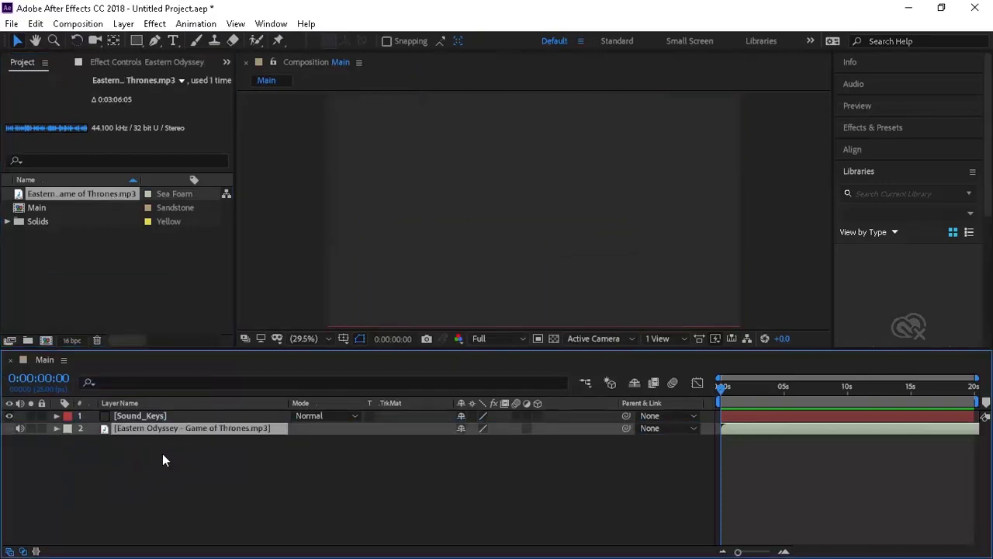
pyautogui.click(56, 429)
pyautogui.click(81, 465)
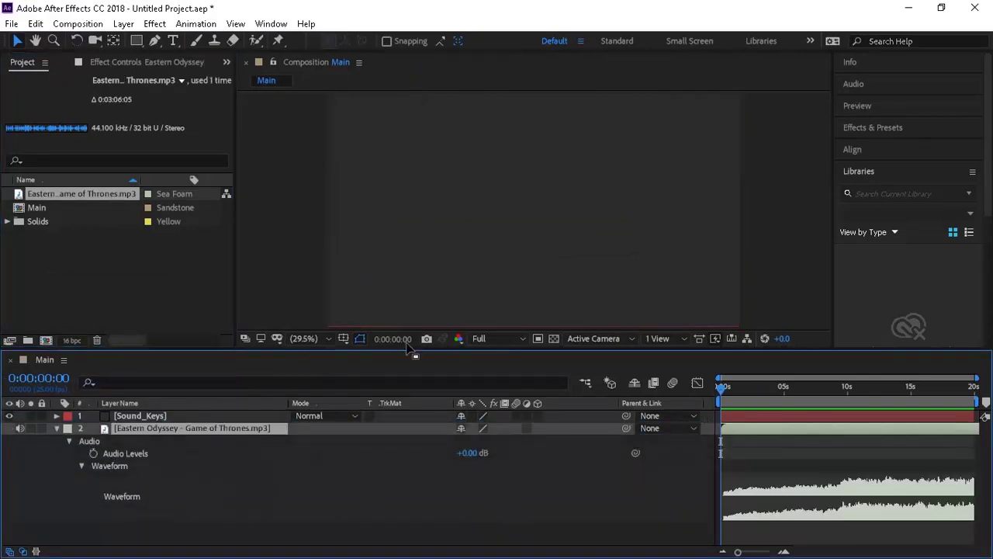
# Preview the music at Quarter resolution with Fast Draft, then return to the start.
pyautogui.click(501, 339)
pyautogui.click(508, 421)
pyautogui.click(715, 338)
pyautogui.click(730, 392)
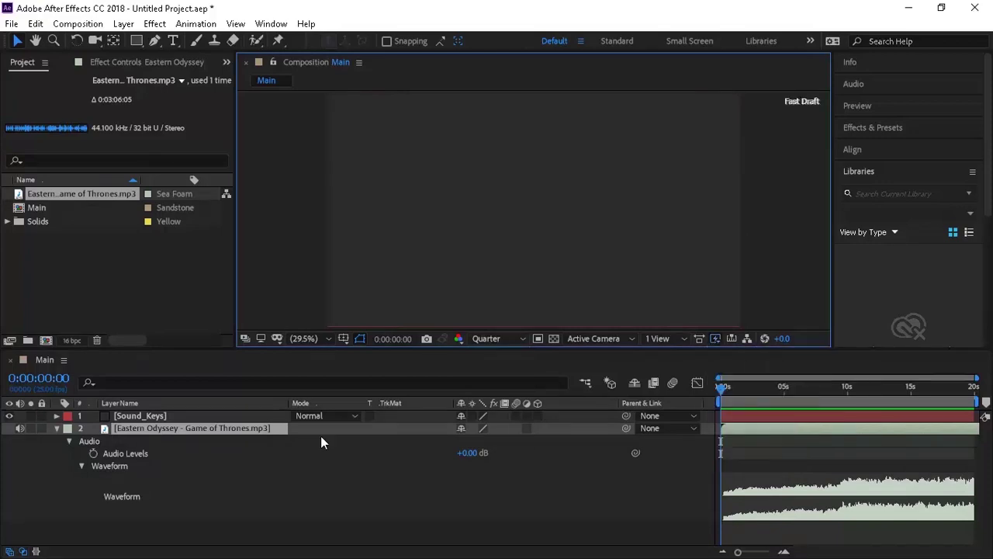
pyautogui.click(605, 478)
pyautogui.press('End')
pyautogui.moveTo(747, 387); pyautogui.dragTo(694, 381)
pyautogui.press('space')
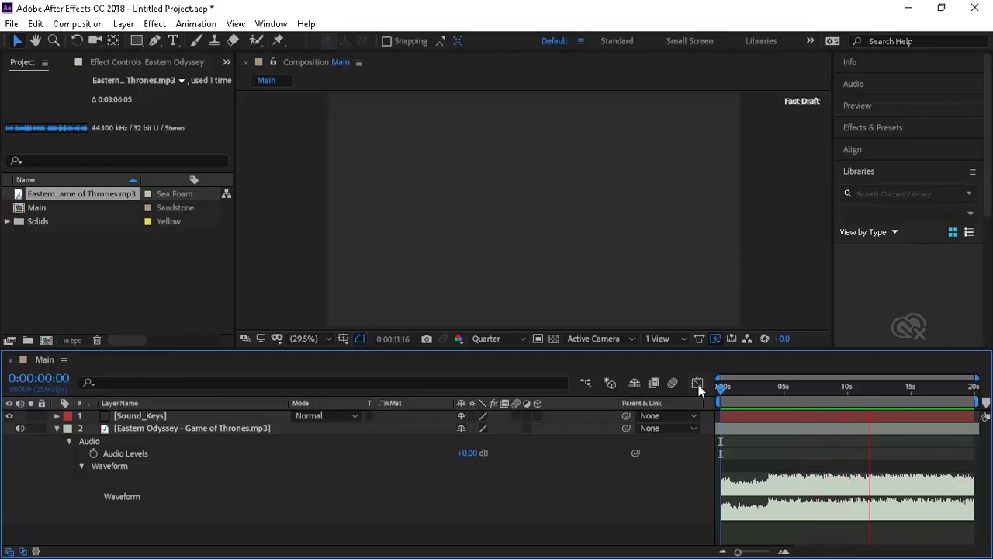
pyautogui.press('space')
pyautogui.moveTo(766, 386); pyautogui.dragTo(675, 392)
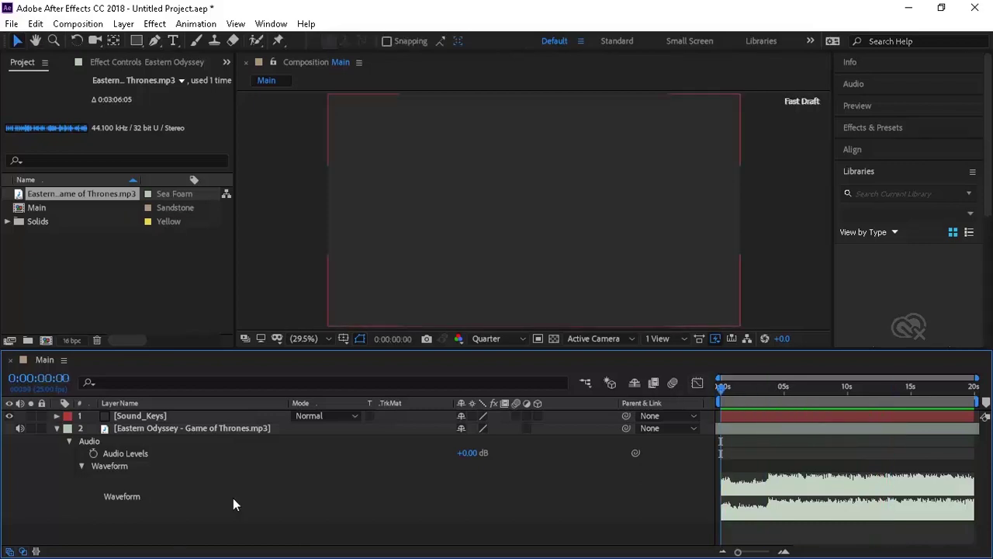
# Apply Trapcode Sound Keys to Sound_Keys with the Eastern Odyssey track as audio layer.
pyautogui.click(56, 429)
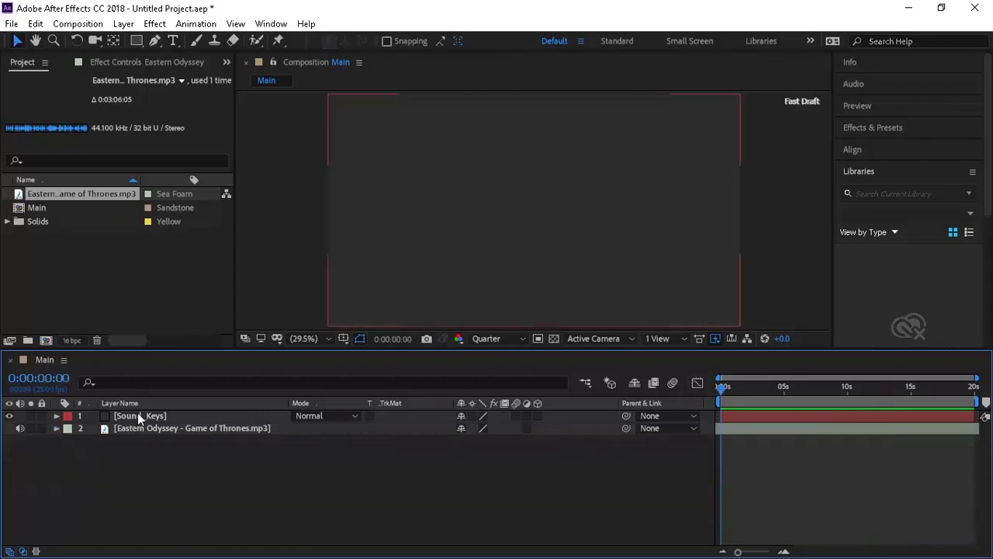
pyautogui.click(137, 416)
pyautogui.click(155, 23)
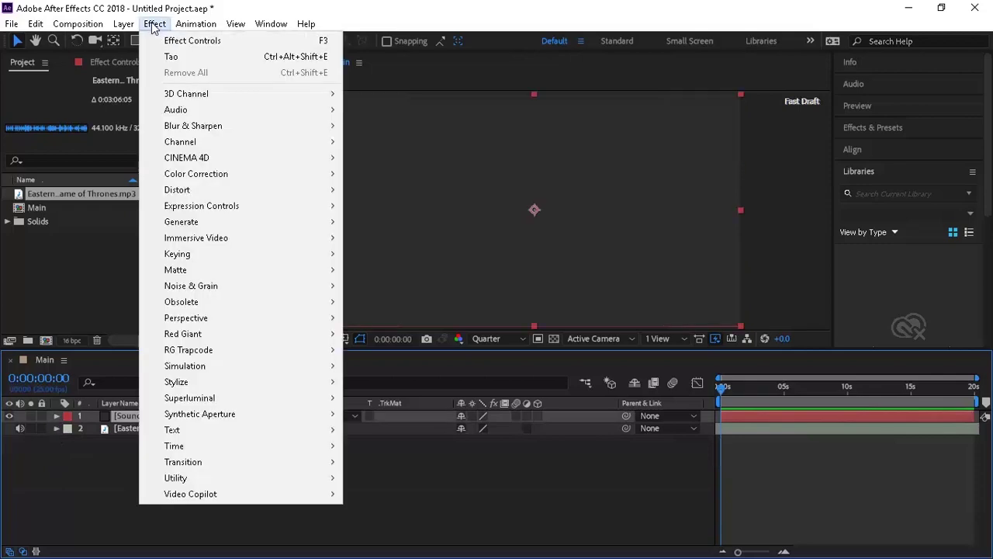
pyautogui.moveTo(246, 353)
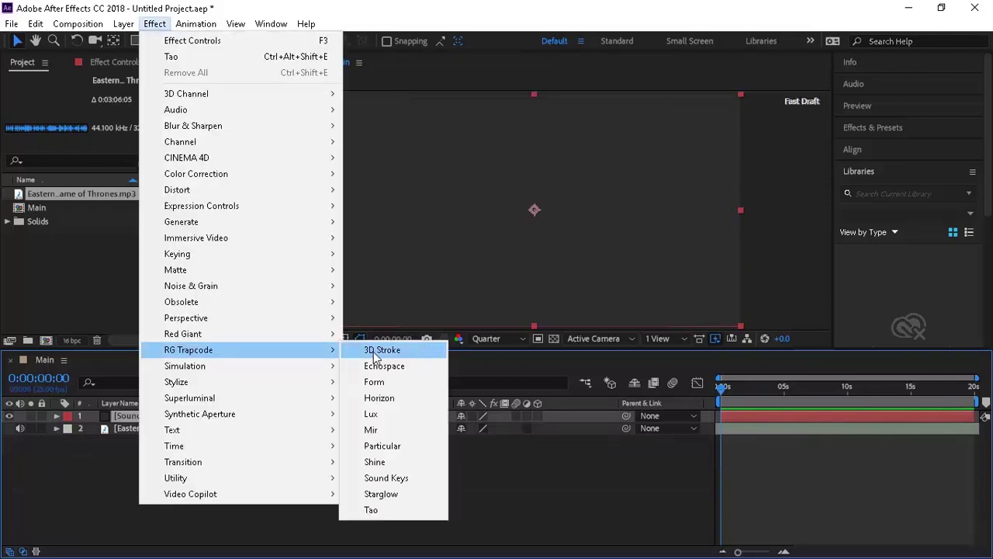
pyautogui.click(392, 477)
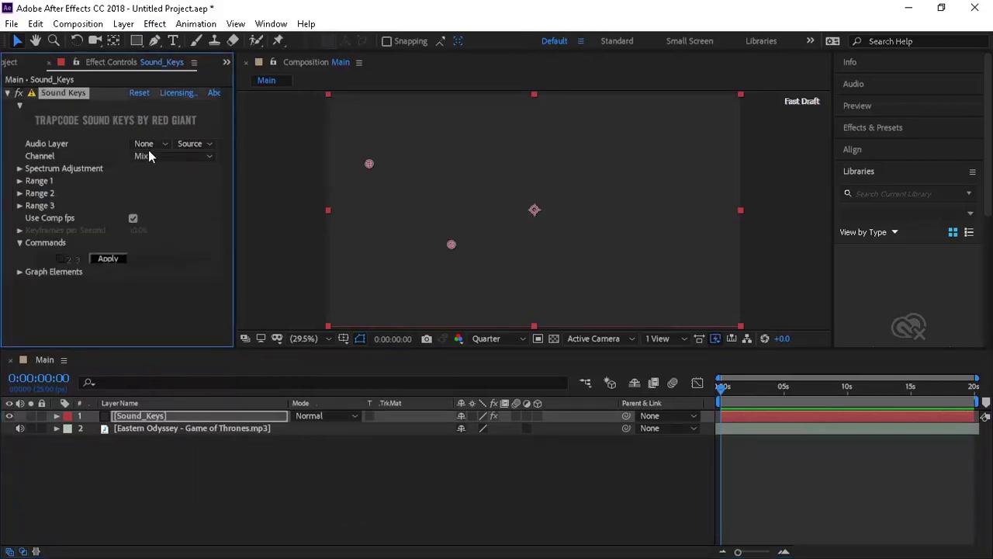
pyautogui.click(155, 143)
pyautogui.click(174, 197)
# Narrow Range 1 onto the tall orange peak around five seconds in.
pyautogui.click(780, 388)
pyautogui.moveTo(780, 391); pyautogui.dragTo(789, 391)
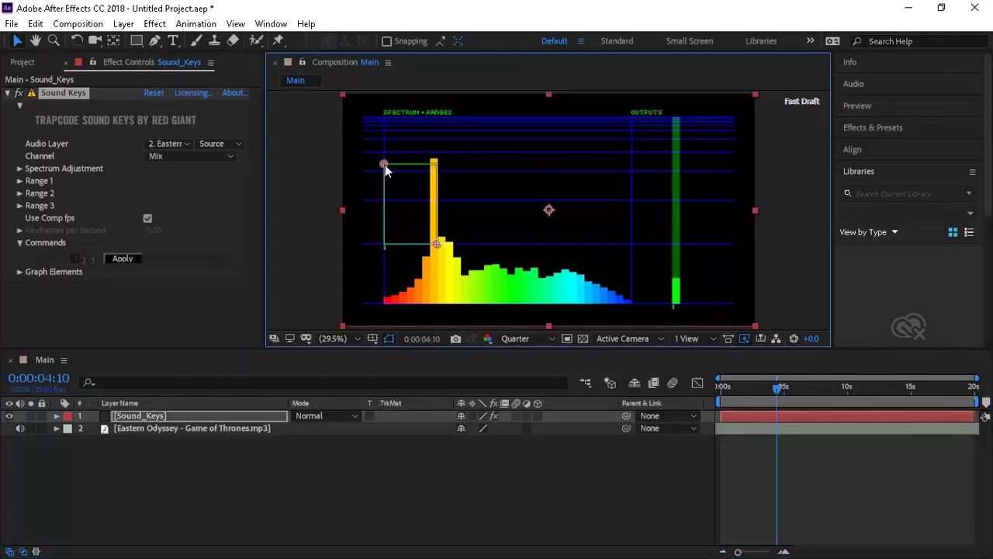
pyautogui.moveTo(384, 166); pyautogui.dragTo(432, 155)
pyautogui.click(6, 440)
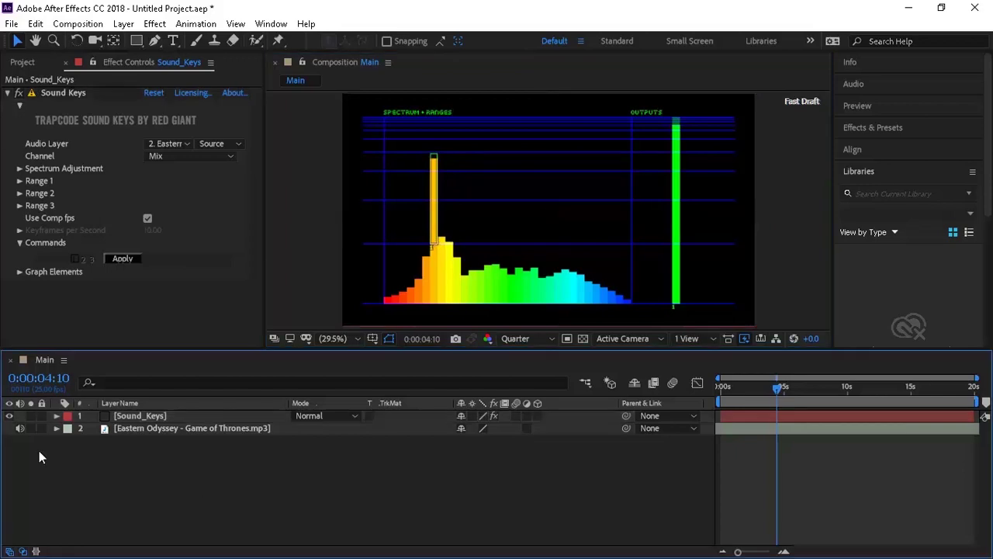
# Hide Sound_Keys and create a new solid named Sphere.
pyautogui.click(10, 416)
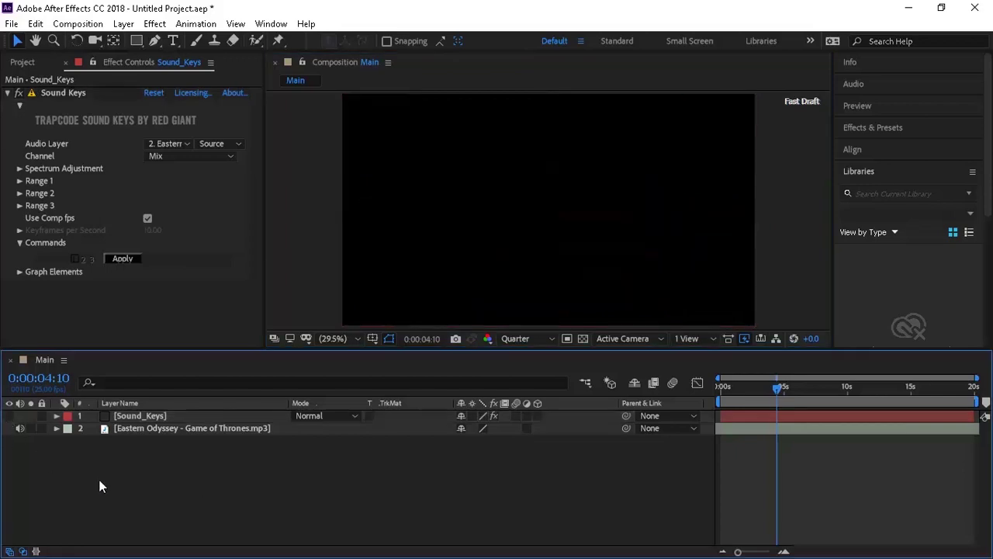
pyautogui.hotkey('ctrl', 'y')
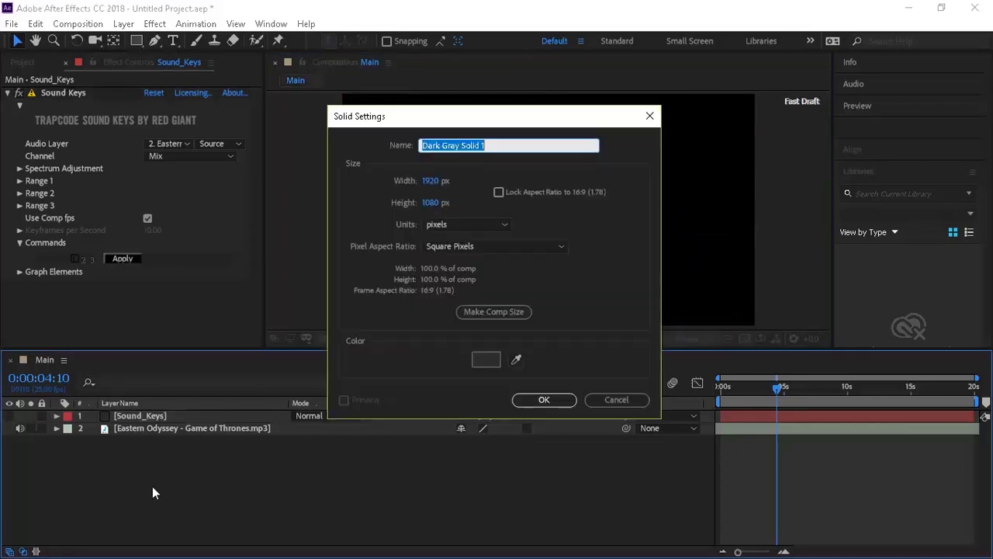
pyautogui.write('Sphere')
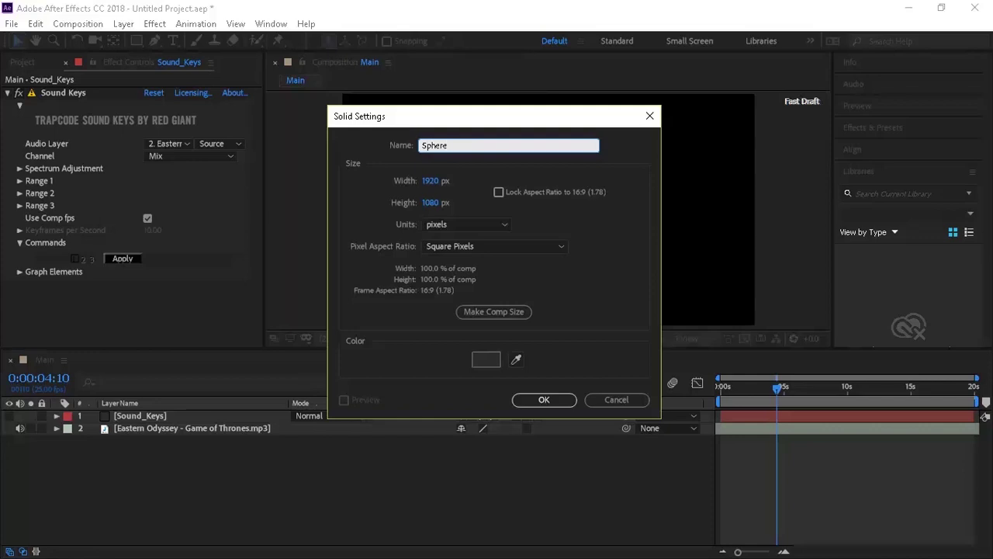
pyautogui.press('Return')
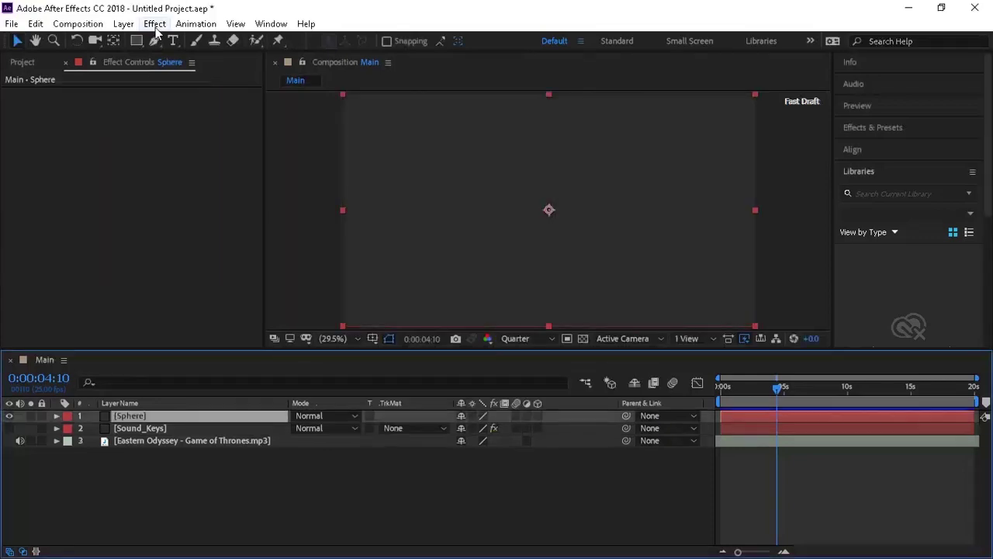
# Apply the Trapcode Tao effect to the Sphere layer.
pyautogui.click(154, 24)
pyautogui.moveTo(266, 401)
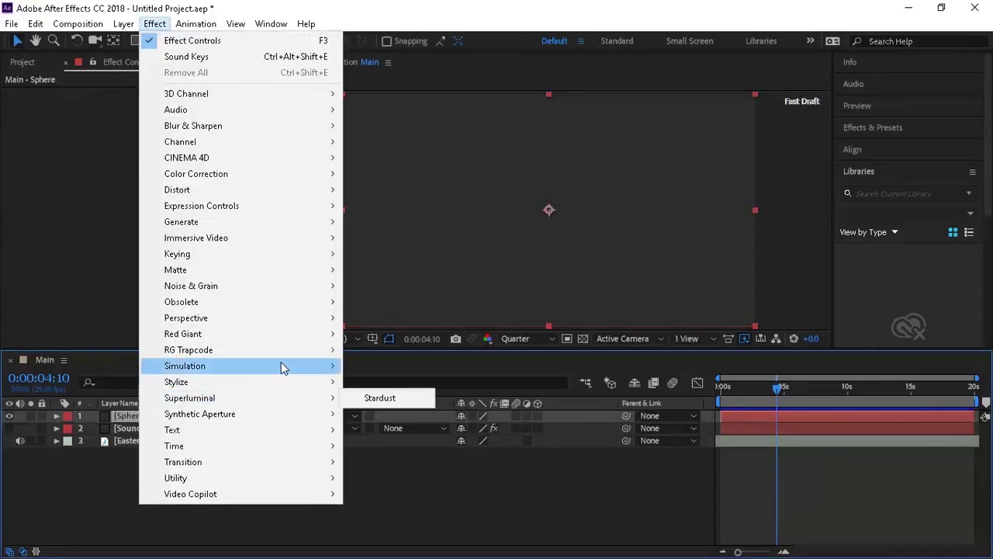
pyautogui.moveTo(294, 353)
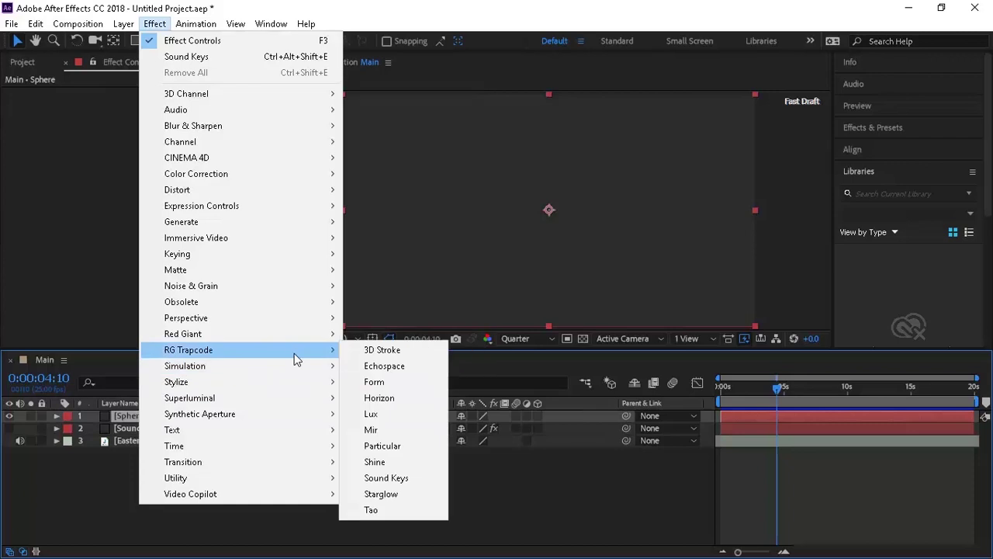
pyautogui.click(387, 509)
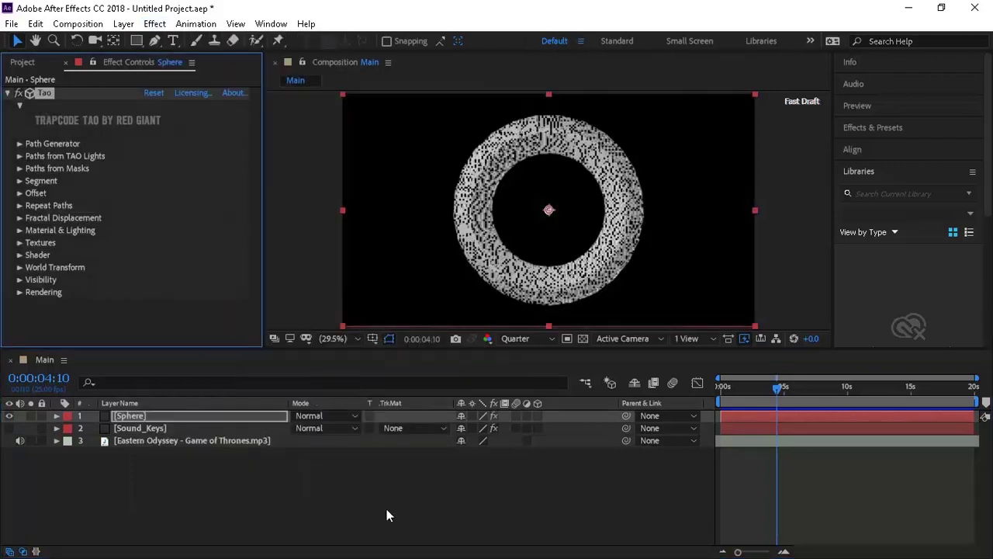
# Set Tao's Path Generator Size to 40.
pyautogui.click(19, 144)
pyautogui.click(148, 130)
pyautogui.write('40')
pyautogui.press('Return')
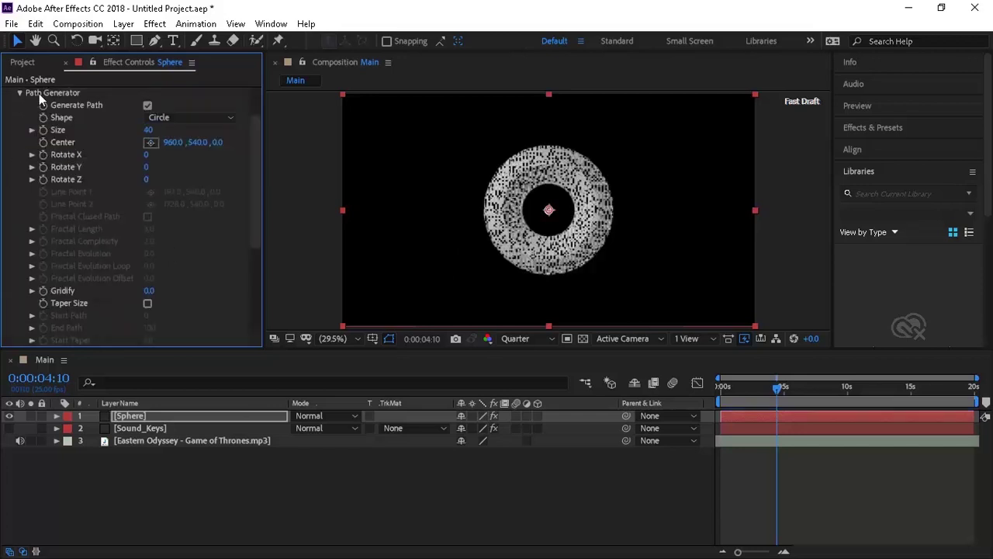
pyautogui.click(20, 94)
# Give the Tao segment 400 segments, 100 sides and a Size Y of 190.
pyautogui.click(19, 180)
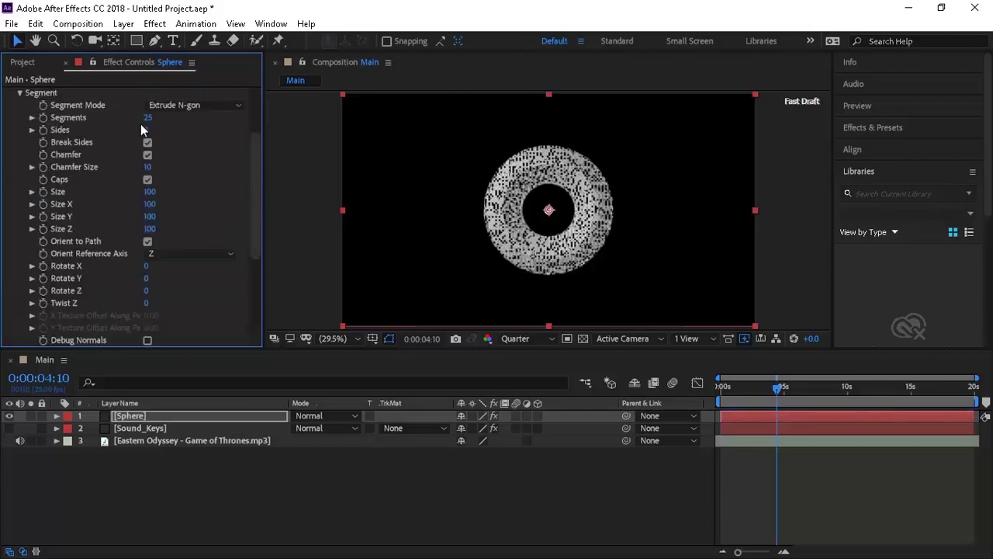
pyautogui.click(148, 117)
pyautogui.write('400')
pyautogui.press('Tab')
pyautogui.press('Return')
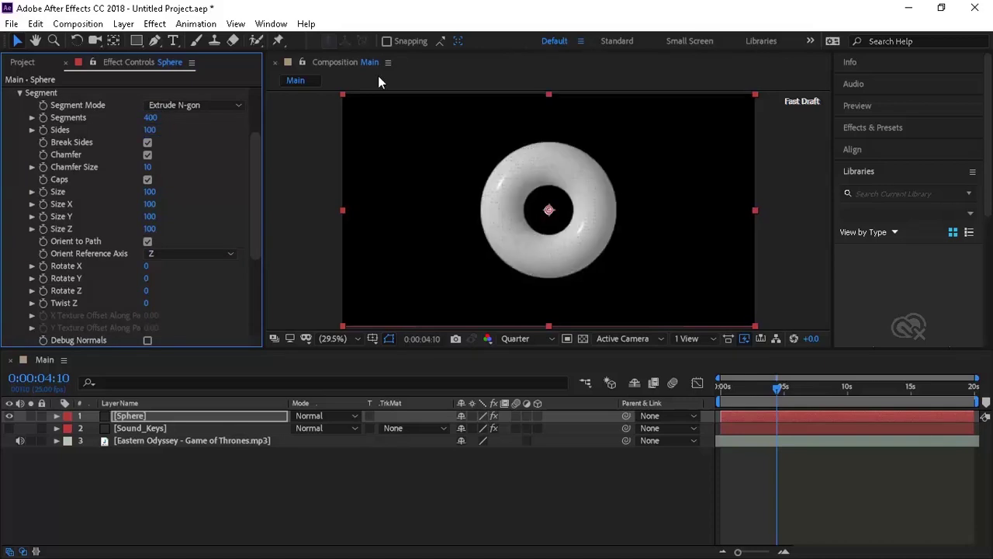
pyautogui.click(149, 216)
pyautogui.write('190')
pyautogui.press('Return')
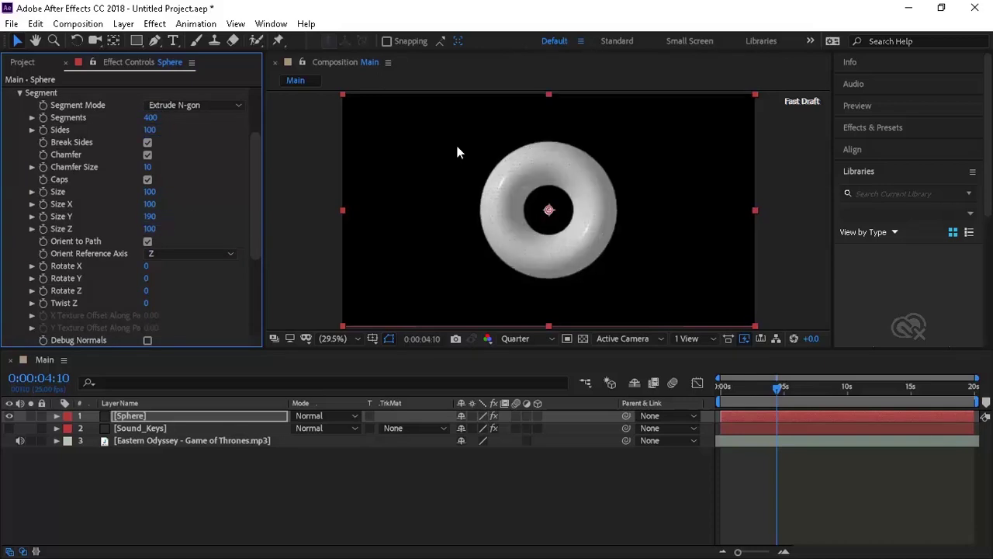
# Set the First Repeater's R1 Repetitions to 2.
pyautogui.click(19, 93)
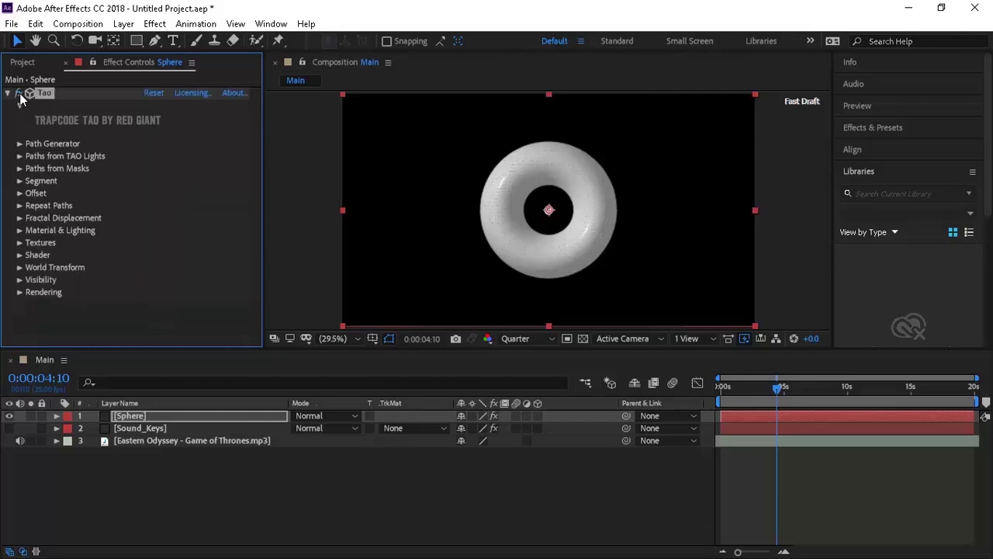
pyautogui.click(19, 194)
pyautogui.click(19, 193)
pyautogui.click(19, 205)
pyautogui.click(32, 255)
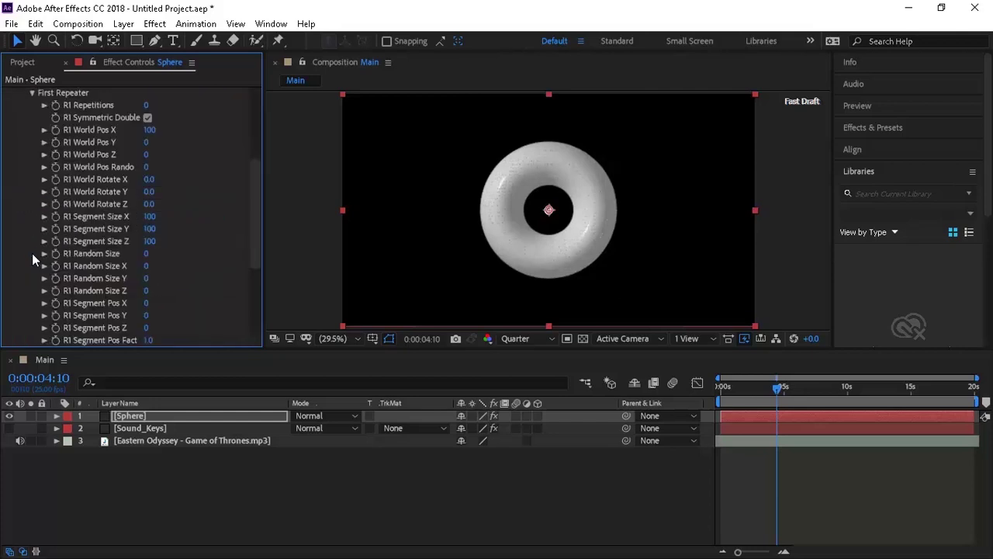
pyautogui.click(145, 105)
pyautogui.write('2')
pyautogui.press('Return')
# Set R1 World Pos X to 0 and R1 World Rotate X to 40.
pyautogui.click(149, 130)
pyautogui.write('0')
pyautogui.press('Return')
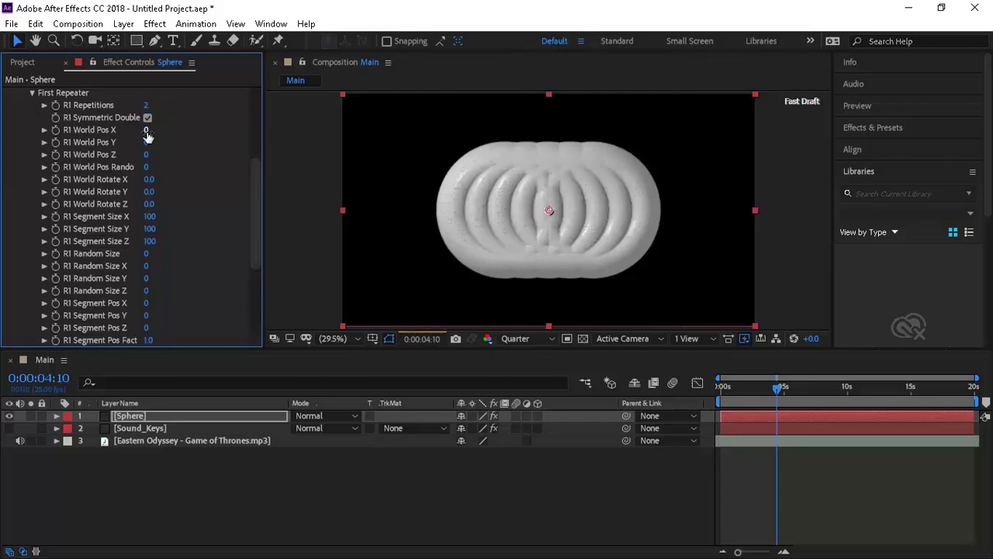
pyautogui.click(150, 180)
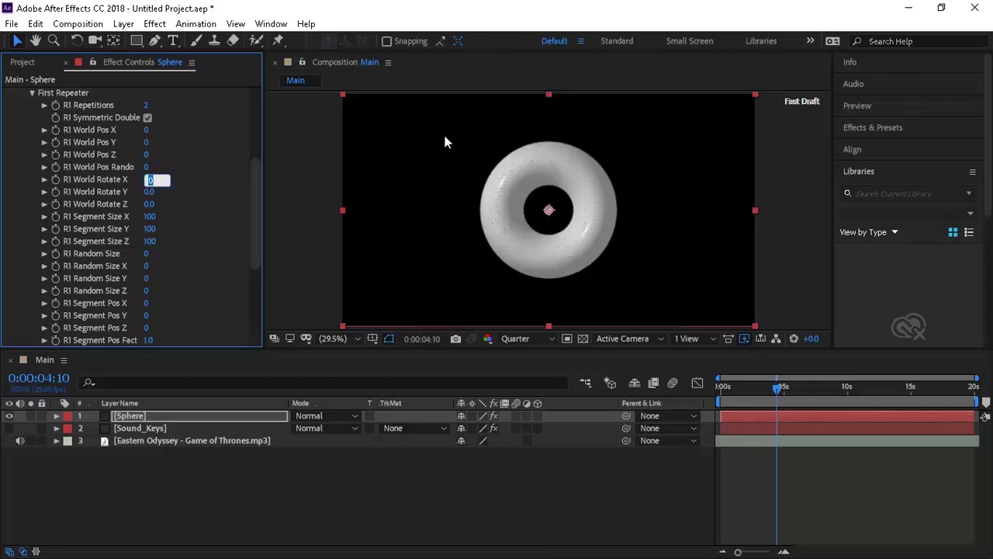
pyautogui.write('40')
pyautogui.press('Return')
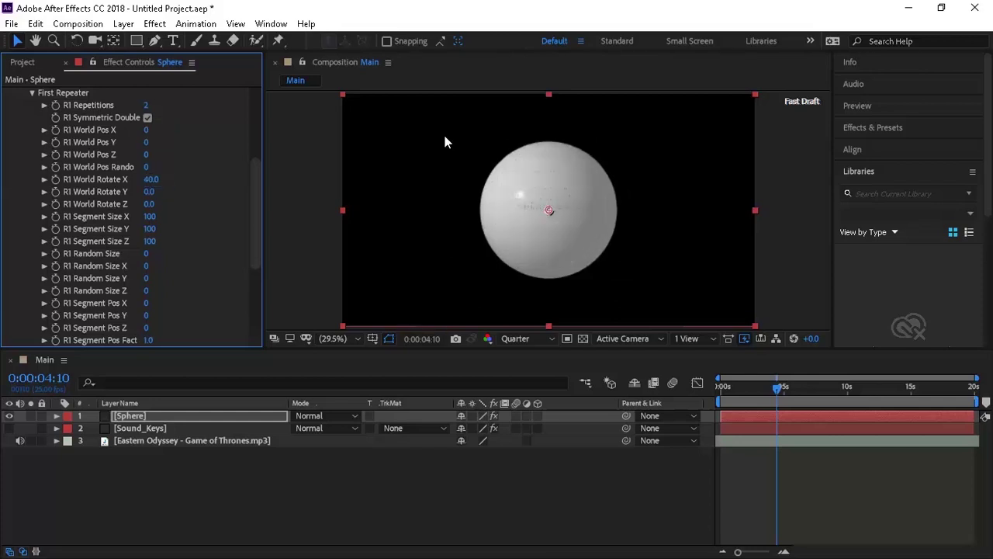
# Set the Fractal Displacement type to Multi.
pyautogui.click(32, 93)
pyautogui.click(19, 190)
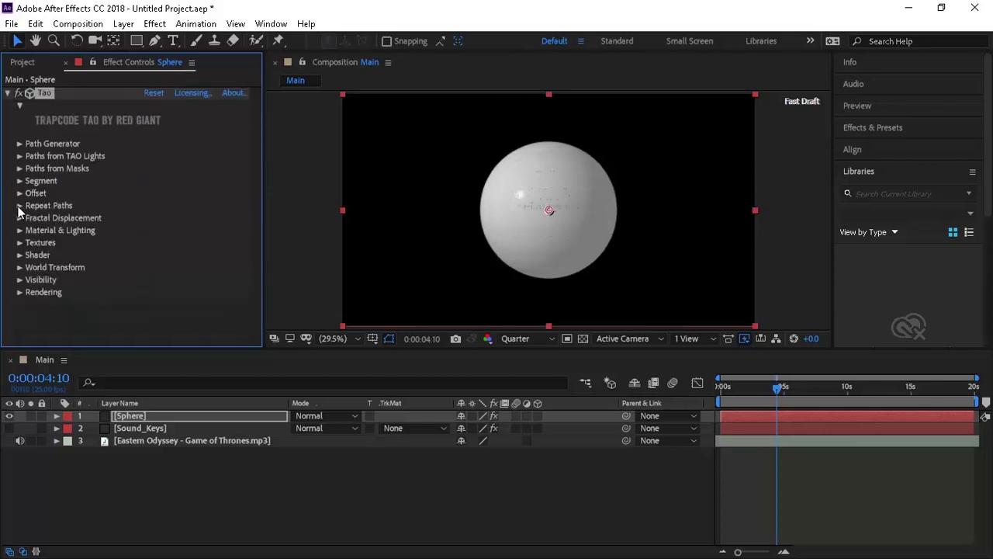
pyautogui.click(20, 218)
pyautogui.click(184, 177)
pyautogui.click(185, 213)
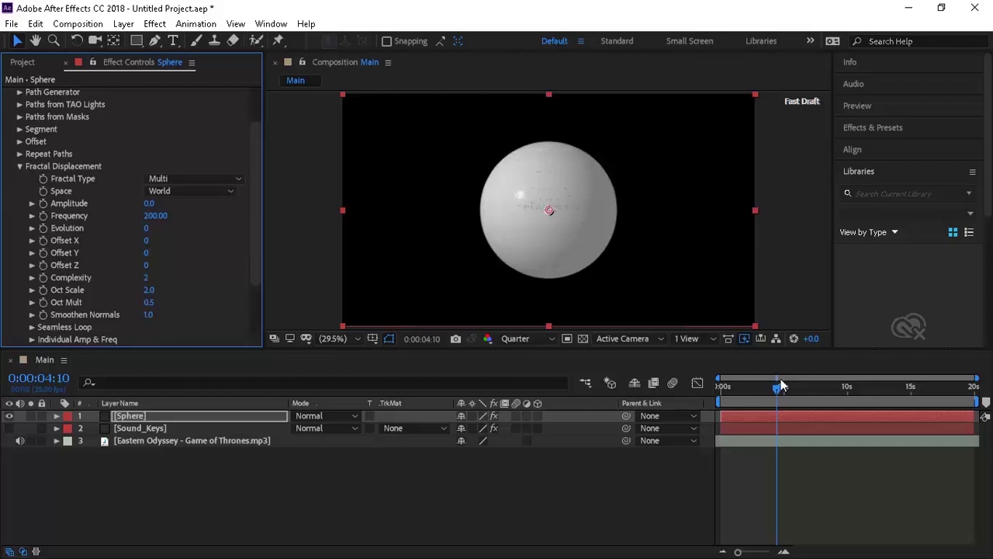
# Keyframe Evolution from 0 at the start to 5000 at the last frame.
pyautogui.moveTo(781, 384); pyautogui.dragTo(709, 386)
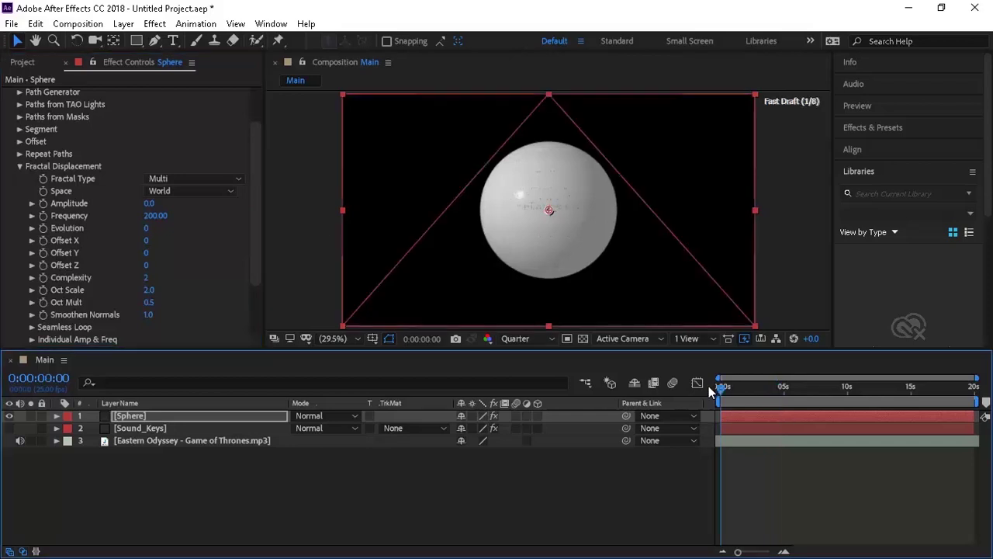
pyautogui.click(43, 229)
pyautogui.moveTo(856, 380); pyautogui.dragTo(984, 411)
pyautogui.click(148, 228)
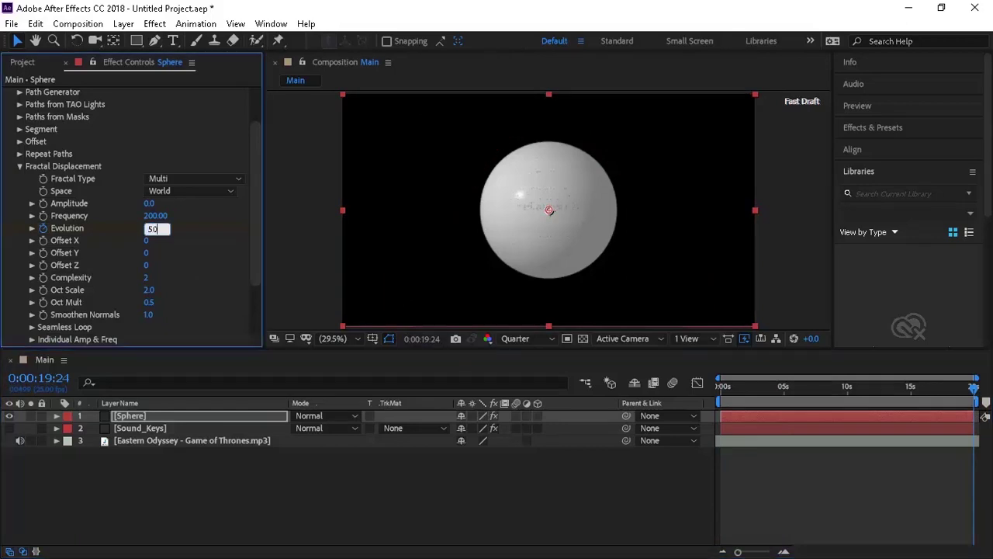
pyautogui.press('Return')
# Set Material & Lighting Diffuse to 100 and Diffuse Softness to 125.
pyautogui.click(19, 166)
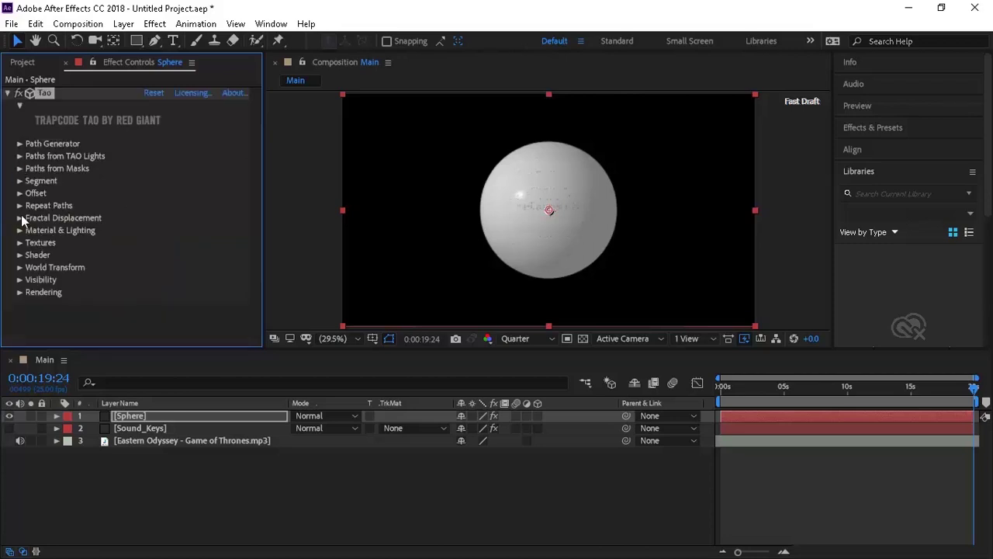
pyautogui.click(20, 231)
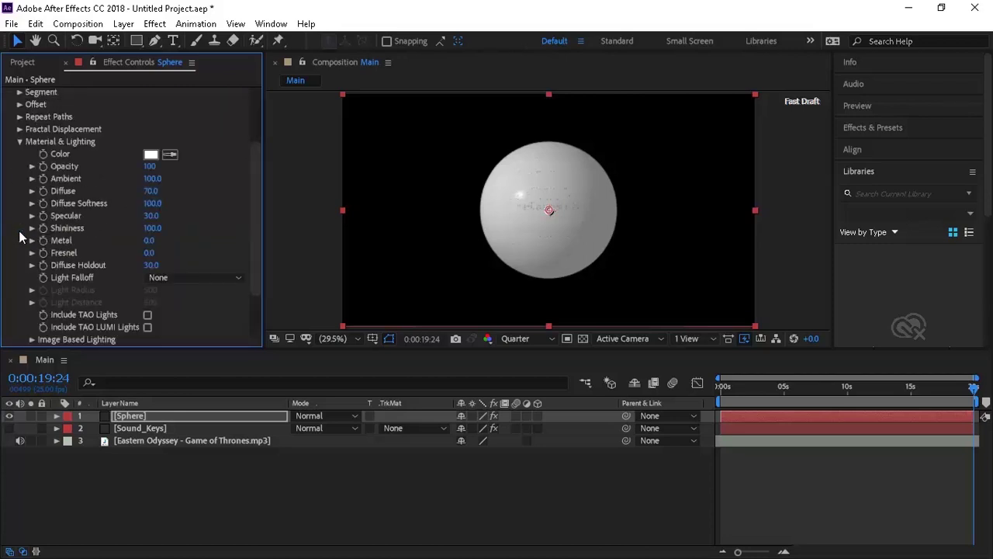
pyautogui.click(151, 191)
pyautogui.write('100')
pyautogui.press('Return')
pyautogui.click(153, 203)
pyautogui.write('120')
pyautogui.press('Return')
pyautogui.moveTo(158, 205); pyautogui.dragTo(162, 205)
# After trying Sunset Field and Green Forest, use Dark Industrial with Reflection Strength 85.
pyautogui.click(32, 339)
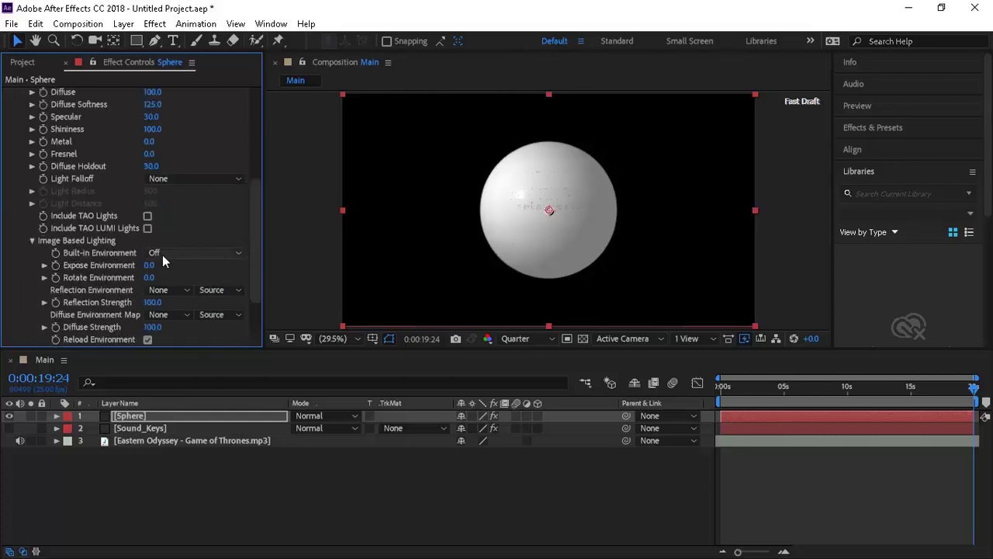
pyautogui.click(169, 254)
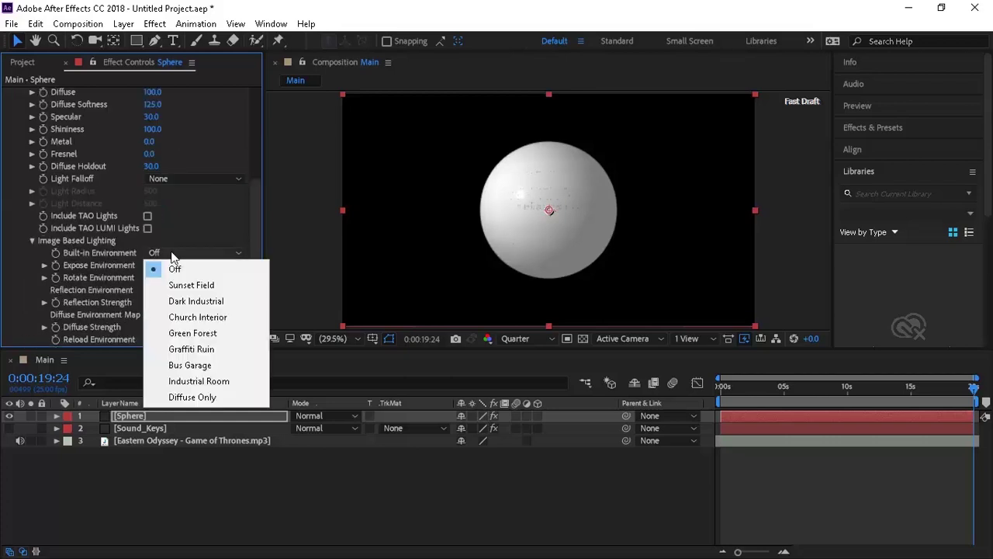
pyautogui.click(193, 287)
pyautogui.click(214, 253)
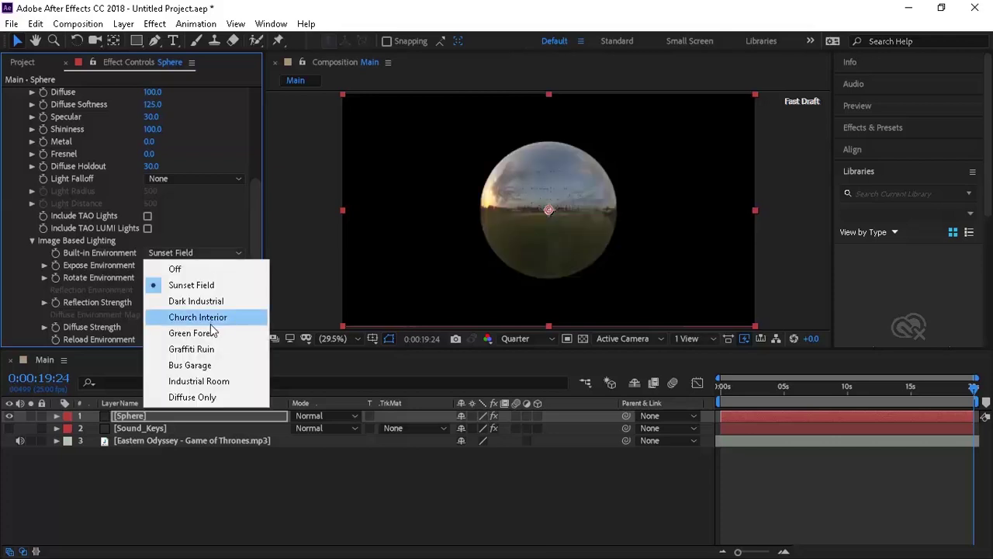
pyautogui.click(194, 332)
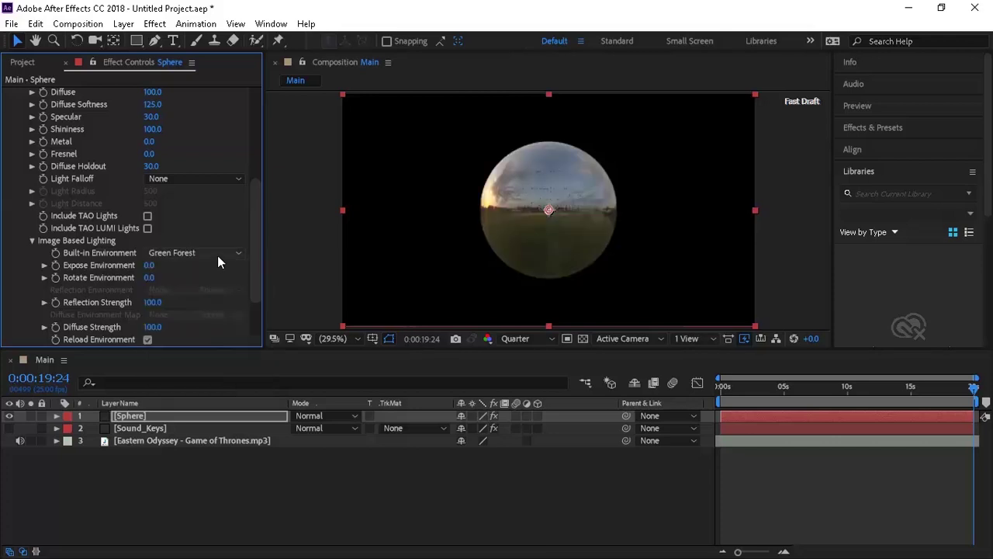
pyautogui.click(220, 253)
pyautogui.click(211, 298)
pyautogui.click(153, 302)
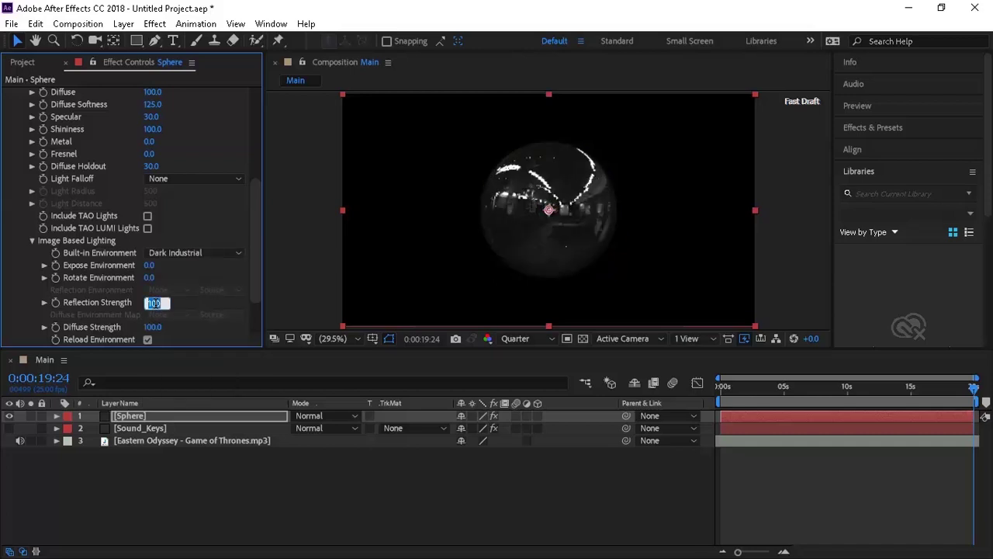
pyautogui.press('Return')
# Change the Tao Shader type from Flat to Smooth.
pyautogui.click(33, 242)
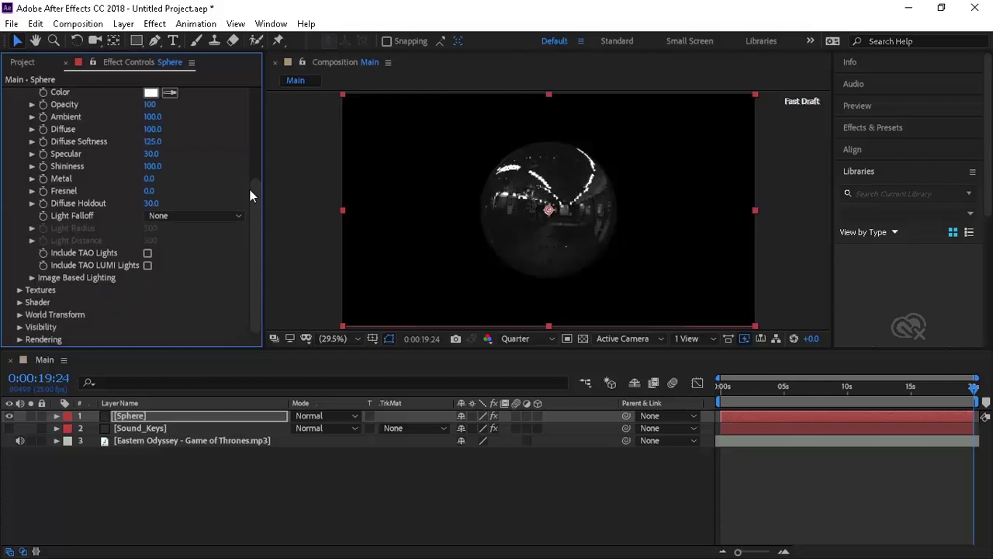
pyautogui.moveTo(253, 196); pyautogui.dragTo(256, 159)
pyautogui.click(20, 136)
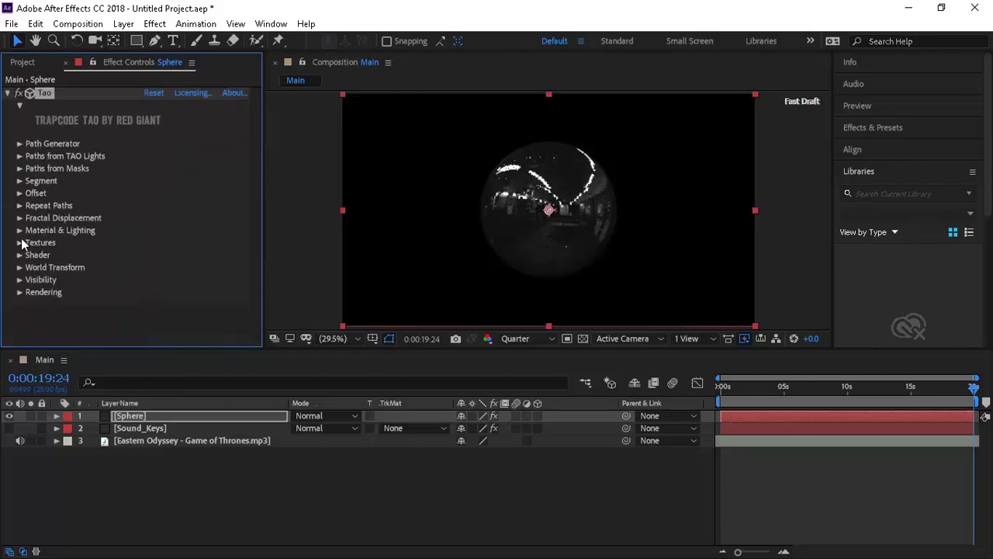
pyautogui.click(20, 243)
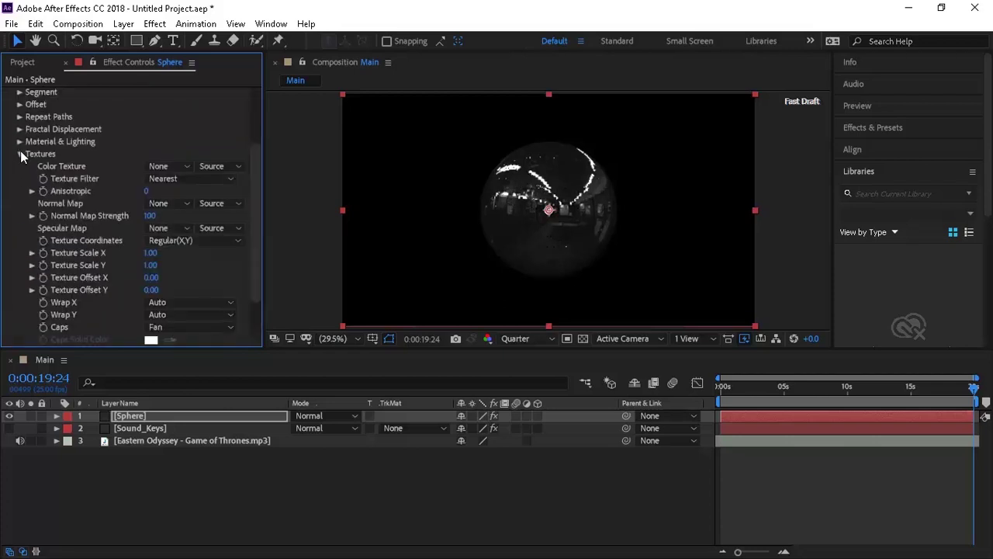
pyautogui.click(21, 154)
pyautogui.click(21, 255)
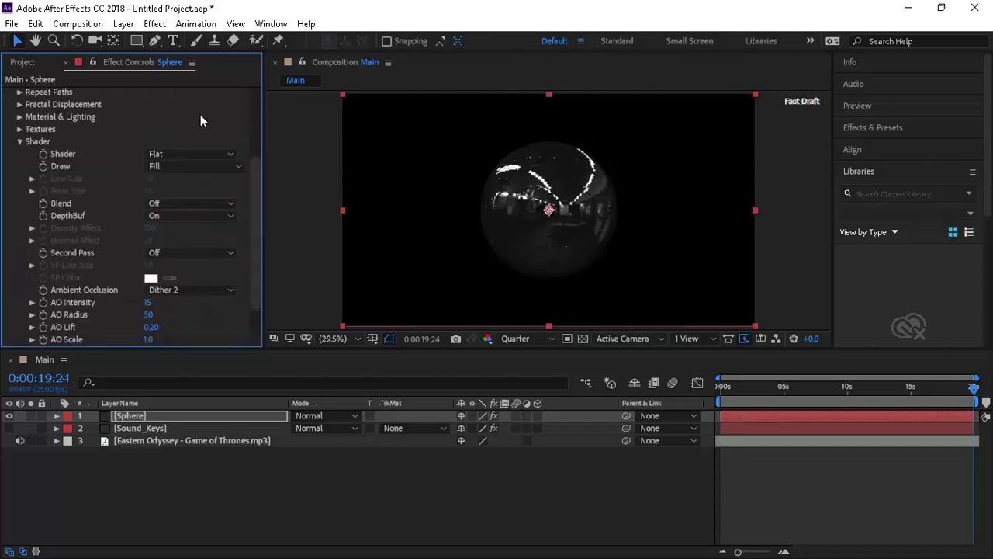
pyautogui.click(170, 155)
pyautogui.click(169, 188)
pyautogui.click(19, 142)
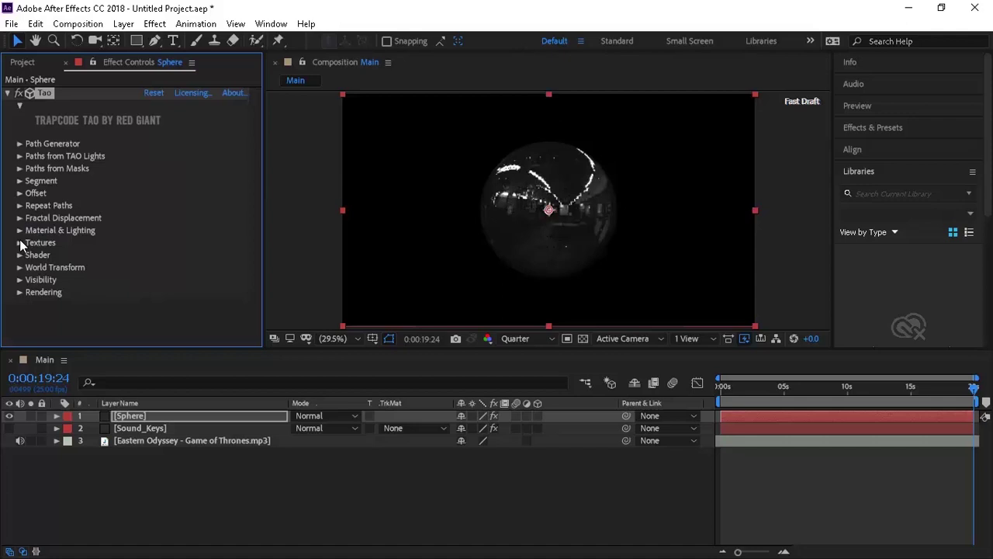
# At the last frame, set W Rotate X, Y and Z to 1000.
pyautogui.click(19, 267)
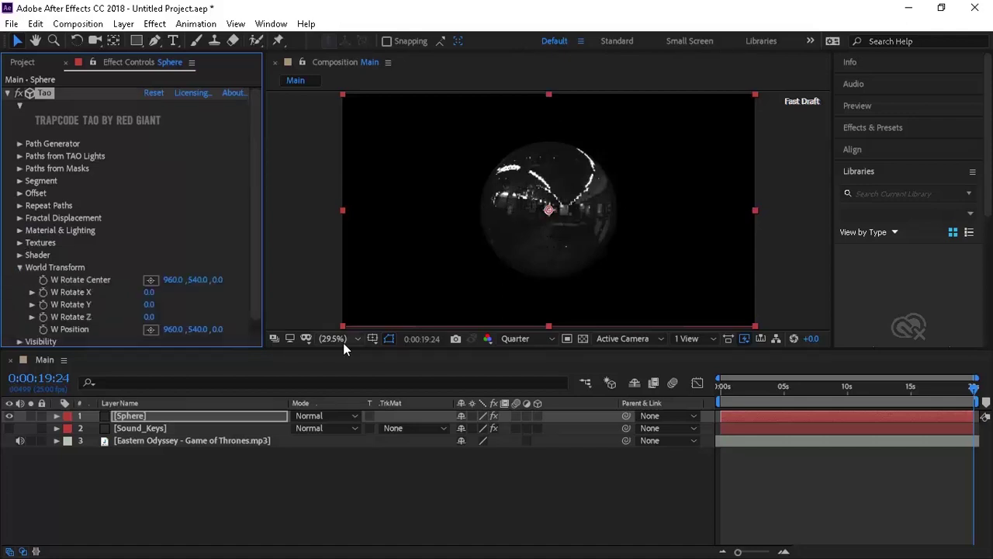
pyautogui.moveTo(775, 388); pyautogui.dragTo(691, 384)
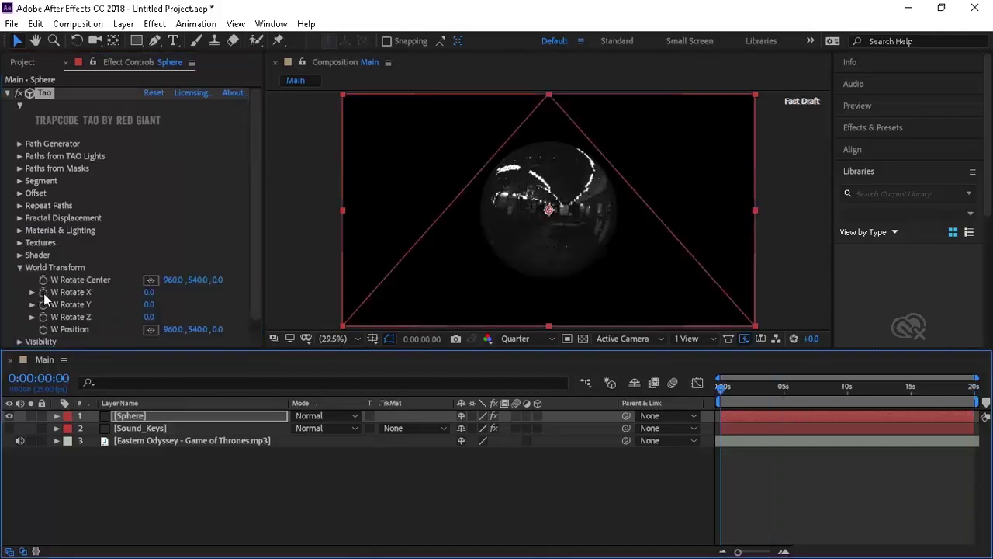
pyautogui.moveTo(807, 385); pyautogui.dragTo(978, 391)
pyautogui.click(152, 292)
pyautogui.write('1000')
pyautogui.press('Tab')
pyautogui.write('1000')
pyautogui.press('Tab')
pyautogui.write('1000')
pyautogui.press('Return')
# Move the sphere to W Position Z -200.
pyautogui.click(218, 329)
pyautogui.write('-200')
pyautogui.press('Return')
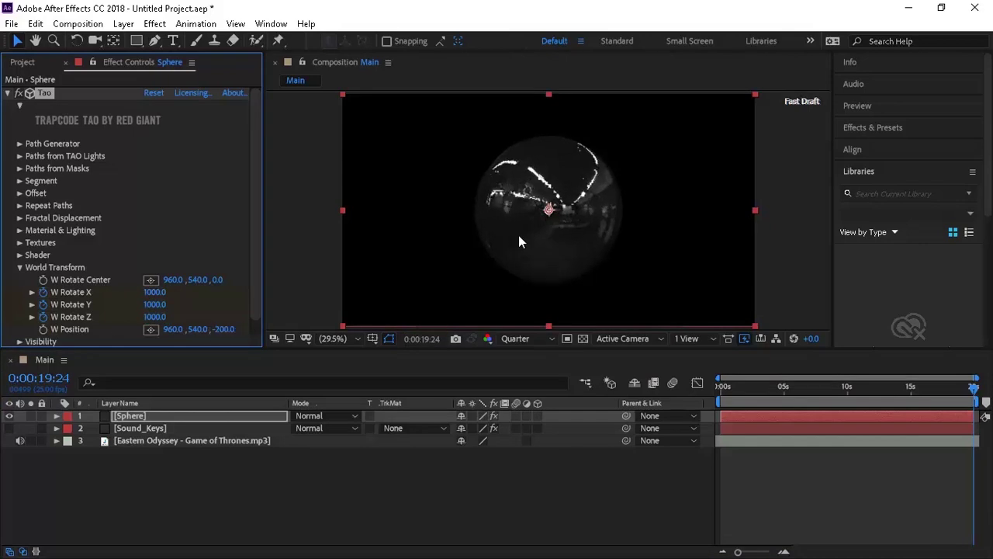
pyautogui.click(168, 501)
# Add a red (FF0000) spot light named Light at 350% intensity to the composition.
pyautogui.rightClick(168, 500)
pyautogui.moveTo(339, 343)
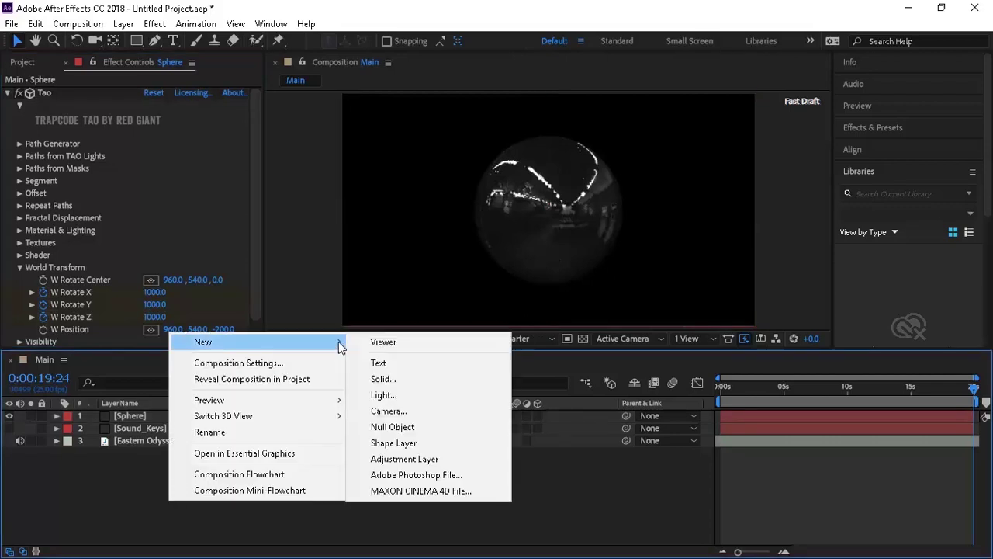
pyautogui.click(393, 394)
pyautogui.write('Light')
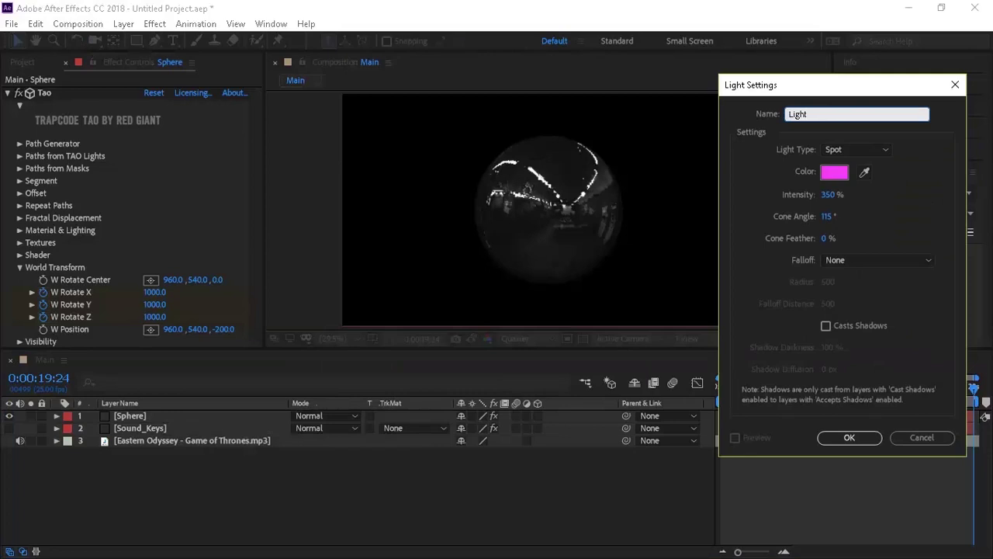
pyautogui.click(834, 150)
pyautogui.click(855, 184)
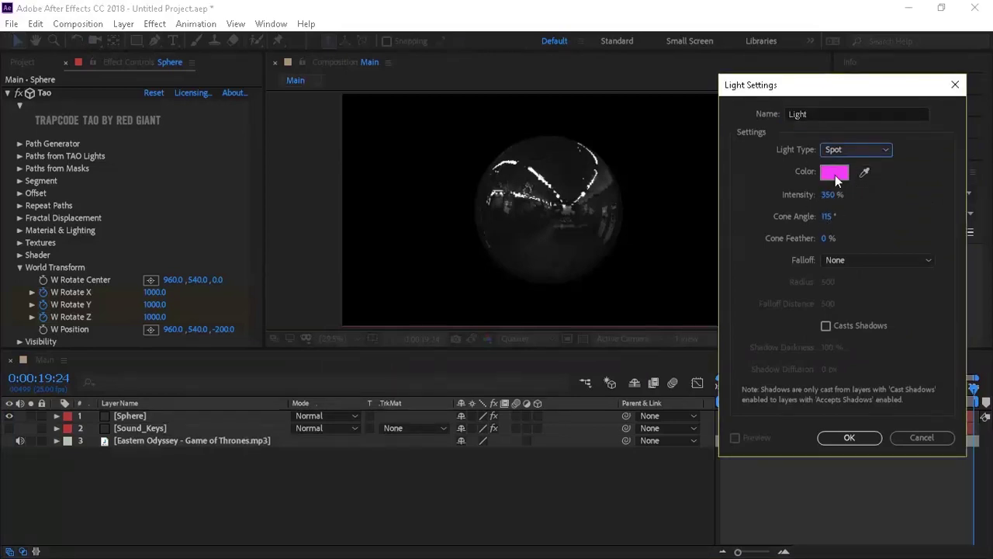
pyautogui.click(836, 173)
pyautogui.click(825, 222)
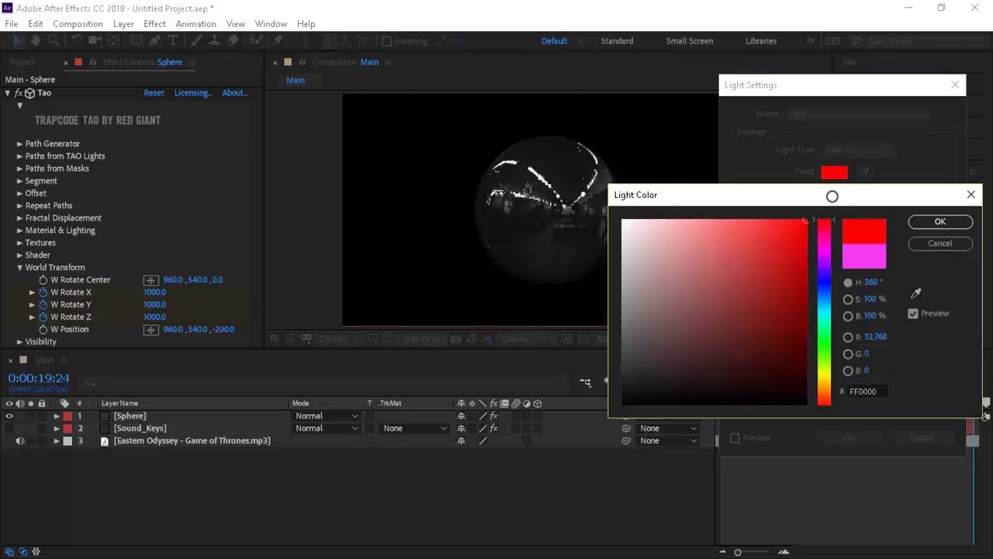
pyautogui.click(940, 221)
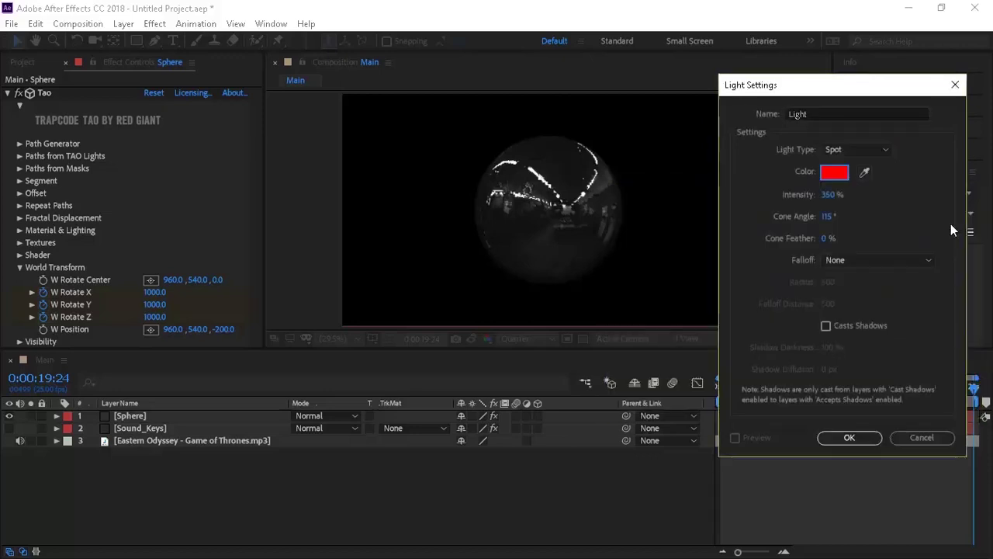
pyautogui.click(849, 439)
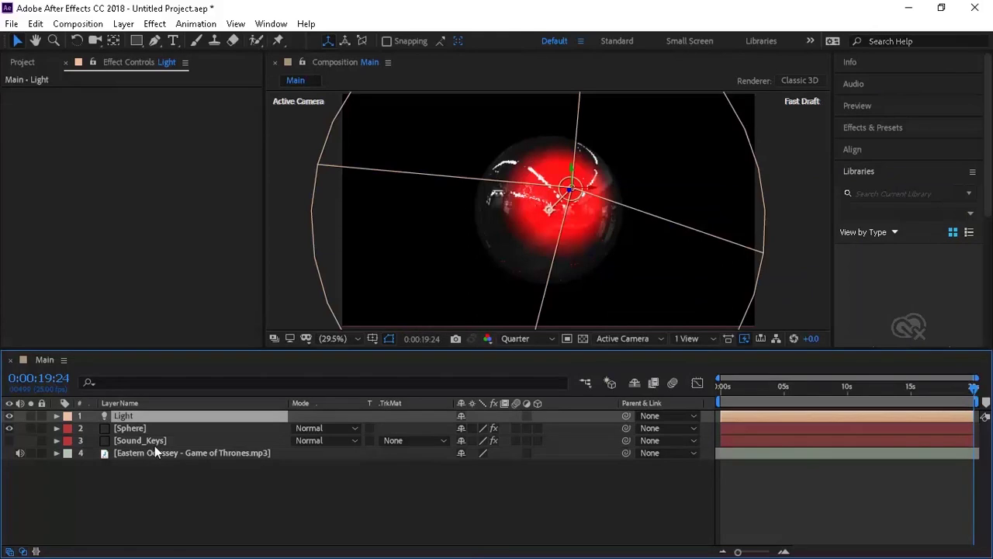
# Set the light's Position to 960, 540 with a trial Z of -300.
pyautogui.press('p')
pyautogui.click(470, 429)
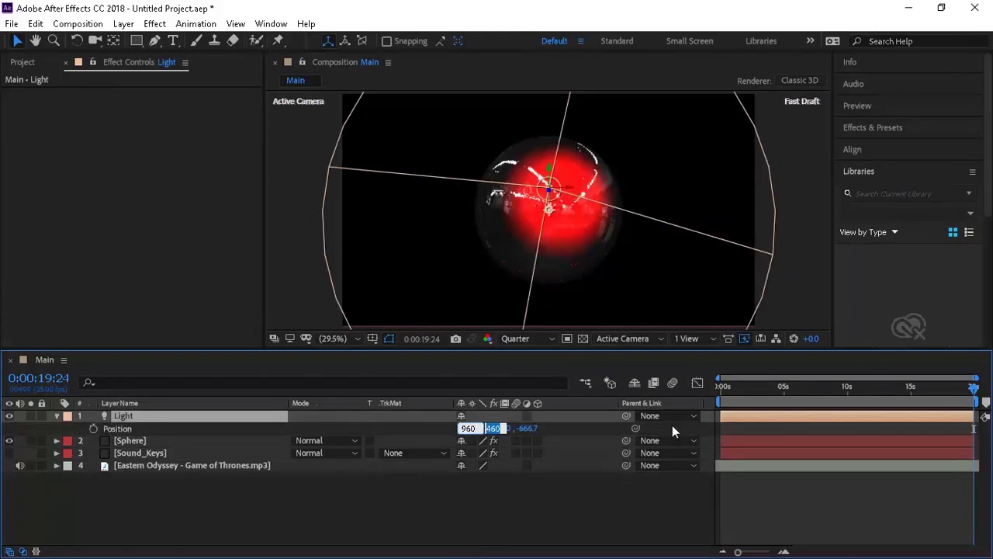
pyautogui.write('960')
pyautogui.press('Tab')
pyautogui.write('540')
pyautogui.press('Tab')
pyautogui.write('-300')
pyautogui.press('Return')
# Try Z depths 300, -600 and -1200, settle on -1500, then return the playhead to 0:00:01:21.
pyautogui.click(526, 428)
pyautogui.write('300')
pyautogui.press('Return')
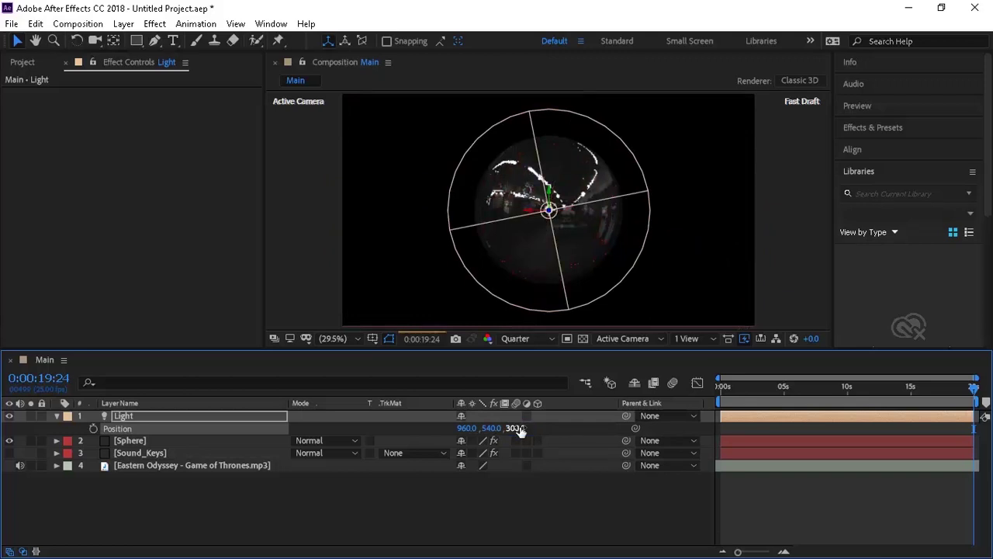
pyautogui.click(519, 429)
pyautogui.write('-600')
pyautogui.press('Return')
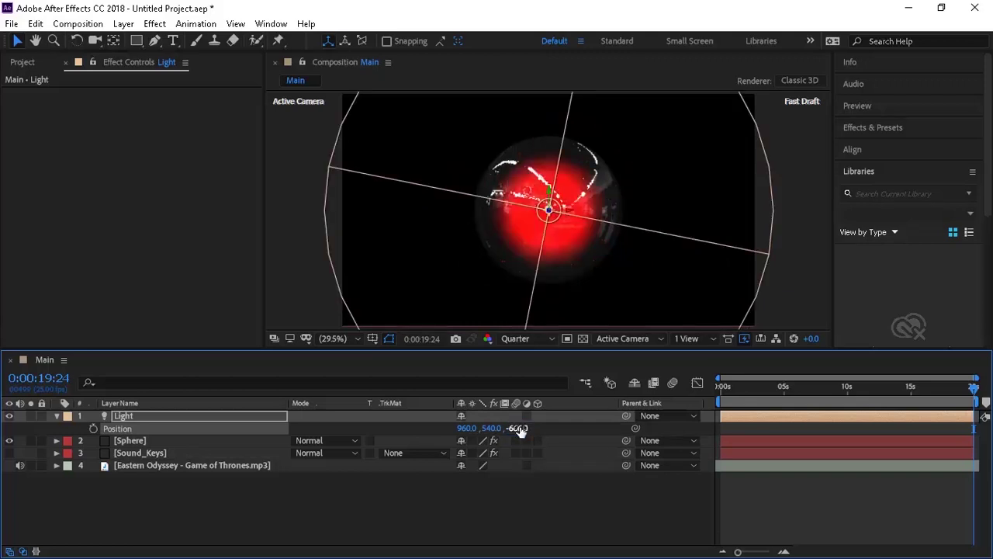
pyautogui.click(519, 429)
pyautogui.write('-1200')
pyautogui.press('Return')
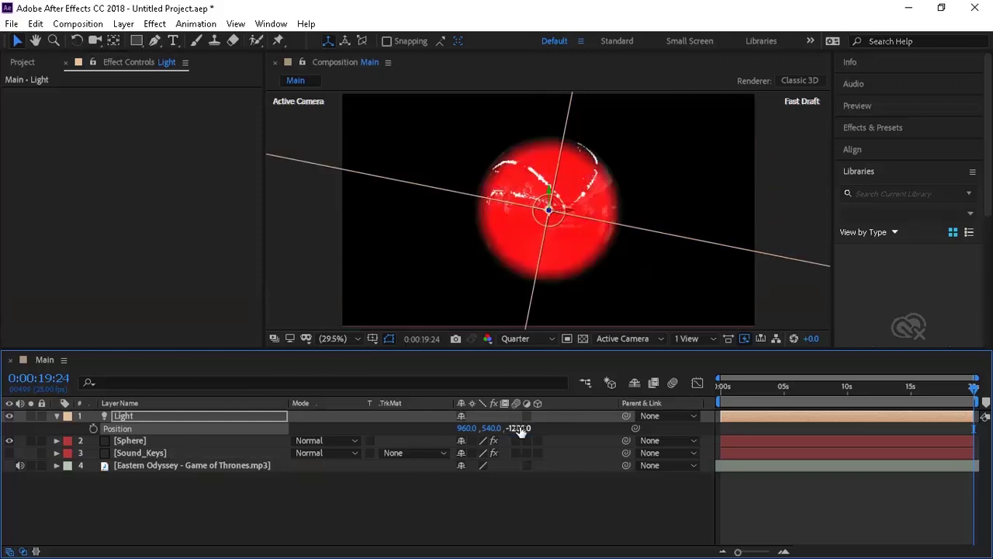
pyautogui.click(518, 428)
pyautogui.write('-1500')
pyautogui.press('Return')
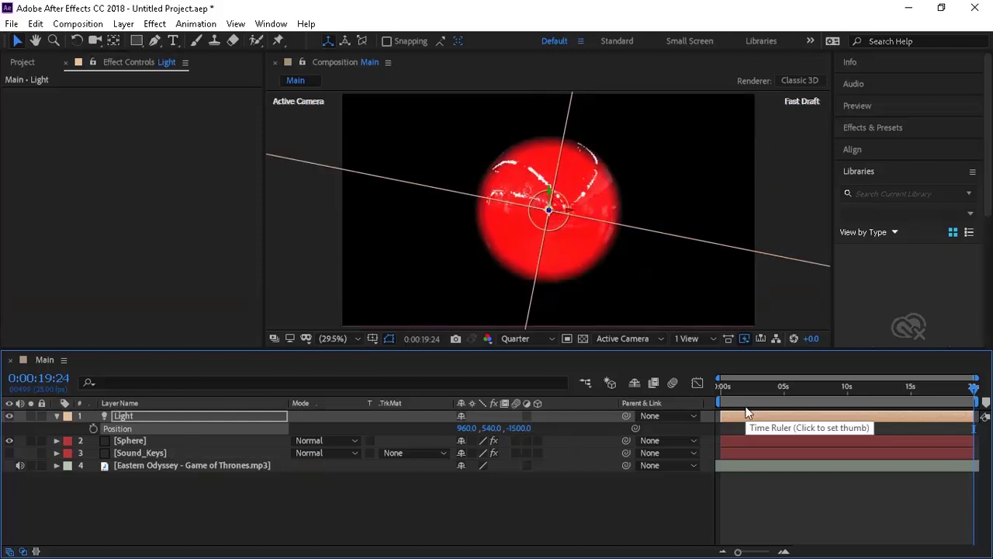
pyautogui.click(485, 519)
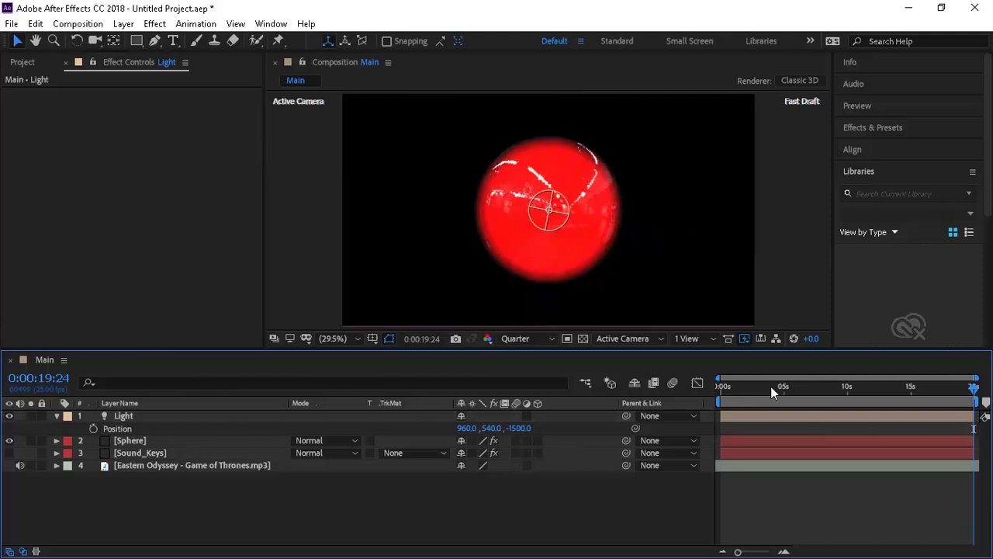
pyautogui.moveTo(771, 387); pyautogui.dragTo(744, 386)
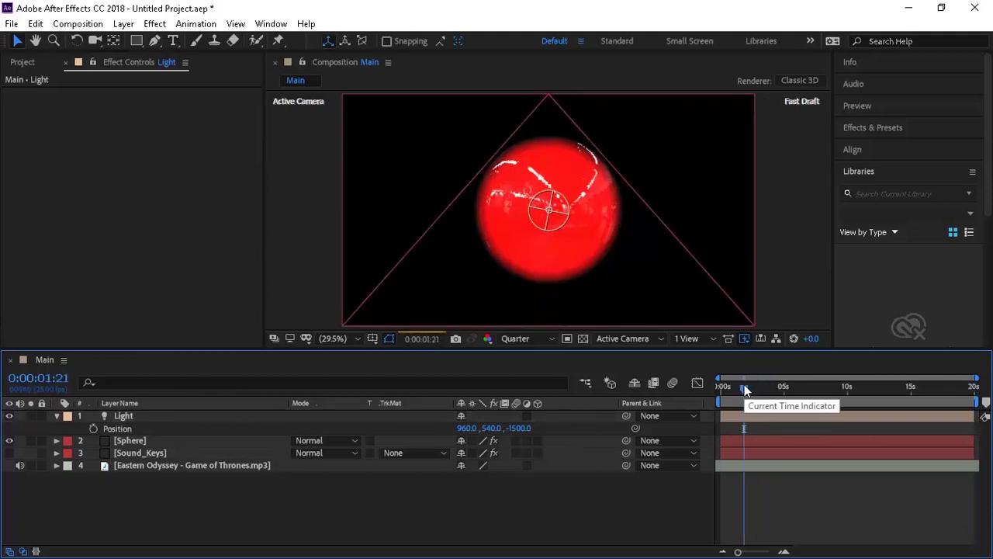
# Switch the viewer to Full resolution at 100% magnification, then select the Light layer.
pyautogui.click(517, 339)
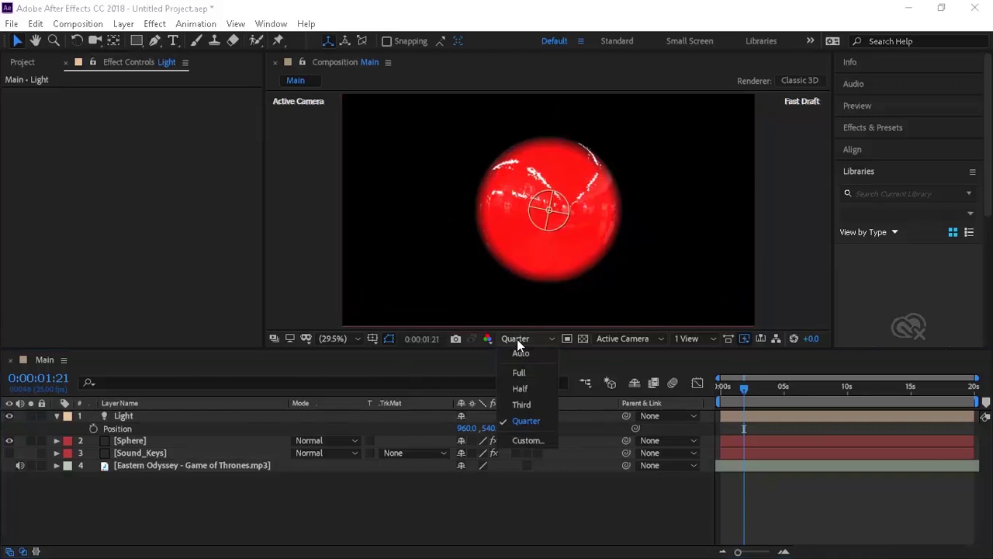
pyautogui.click(519, 373)
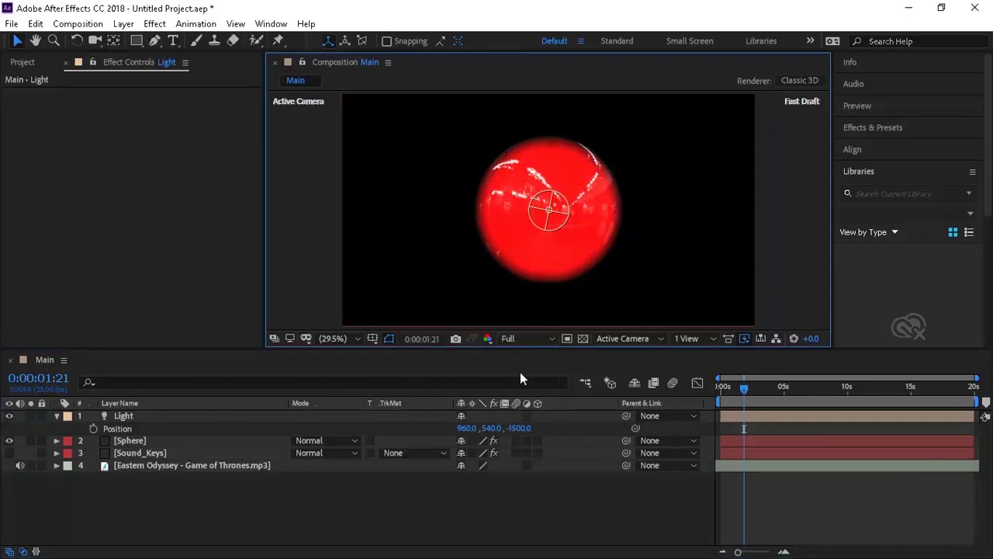
pyautogui.click(344, 339)
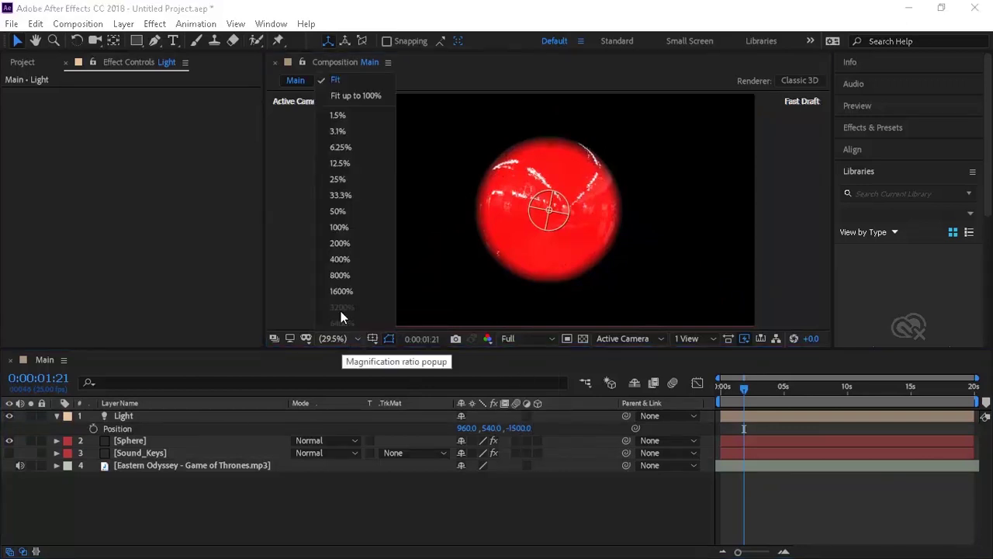
pyautogui.click(354, 228)
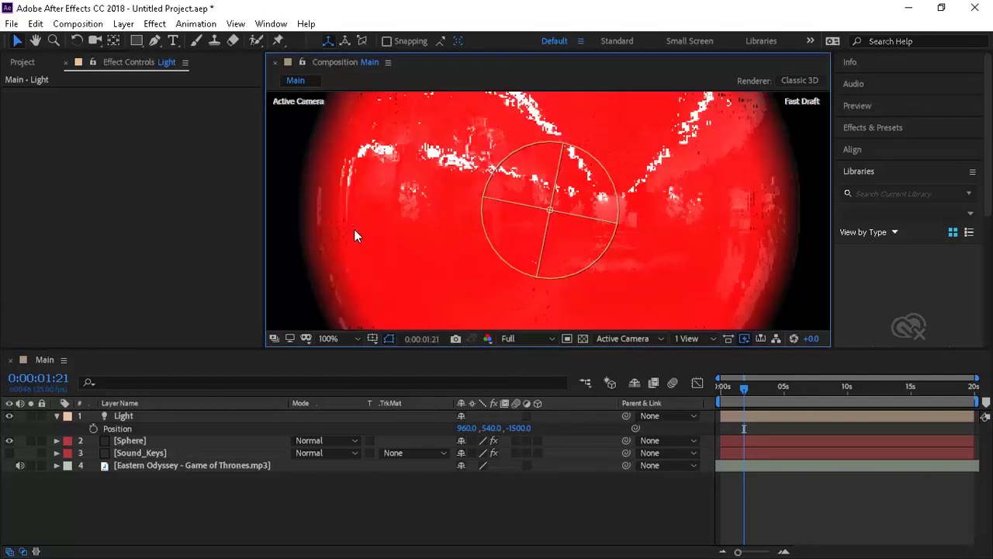
pyautogui.click(124, 419)
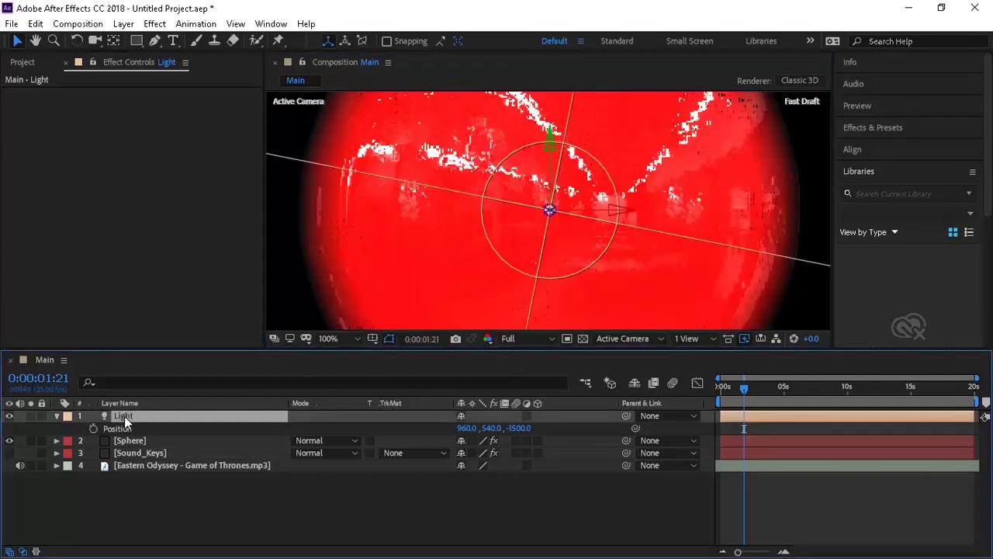
# Change the Light layer's colour from red to magenta (FF00BA), then select the Sphere layer.
pyautogui.click(128, 24)
pyautogui.click(147, 55)
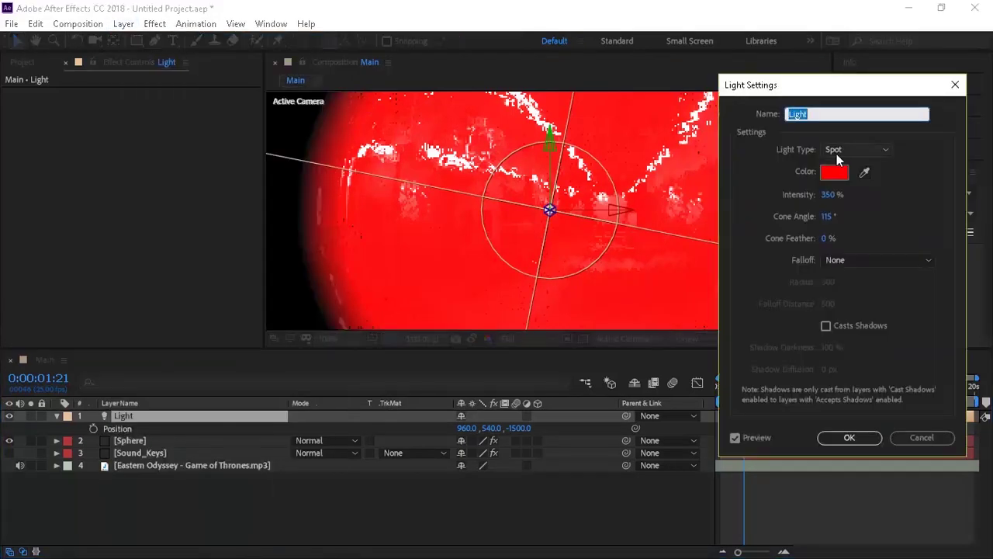
pyautogui.click(834, 172)
pyautogui.moveTo(829, 277)
pyautogui.mouseDown()
pyautogui.moveTo(829, 247)
pyautogui.moveTo(771, 224)
pyautogui.moveTo(753, 245)
pyautogui.moveTo(754, 236)
pyautogui.mouseUp()
pyautogui.click(943, 223)
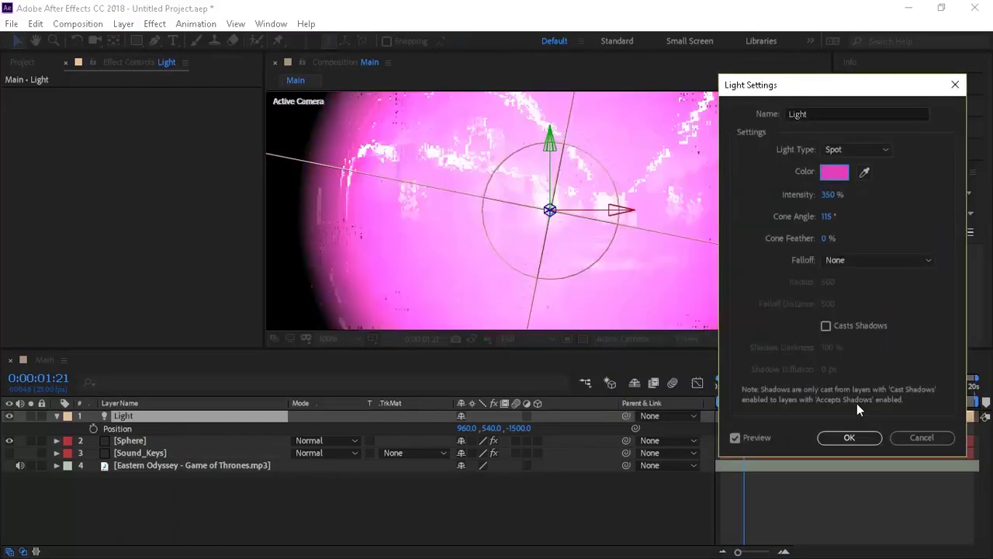
pyautogui.click(857, 438)
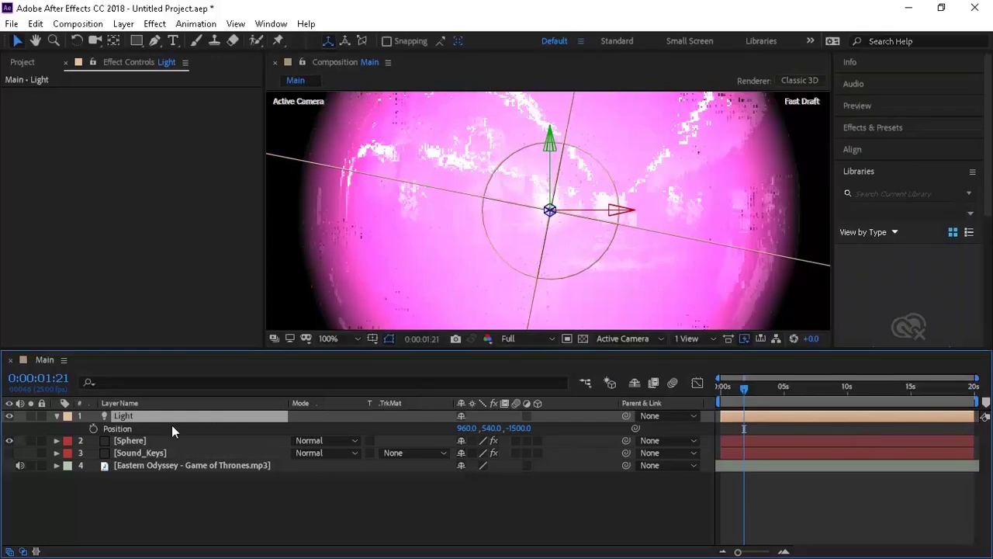
pyautogui.click(158, 441)
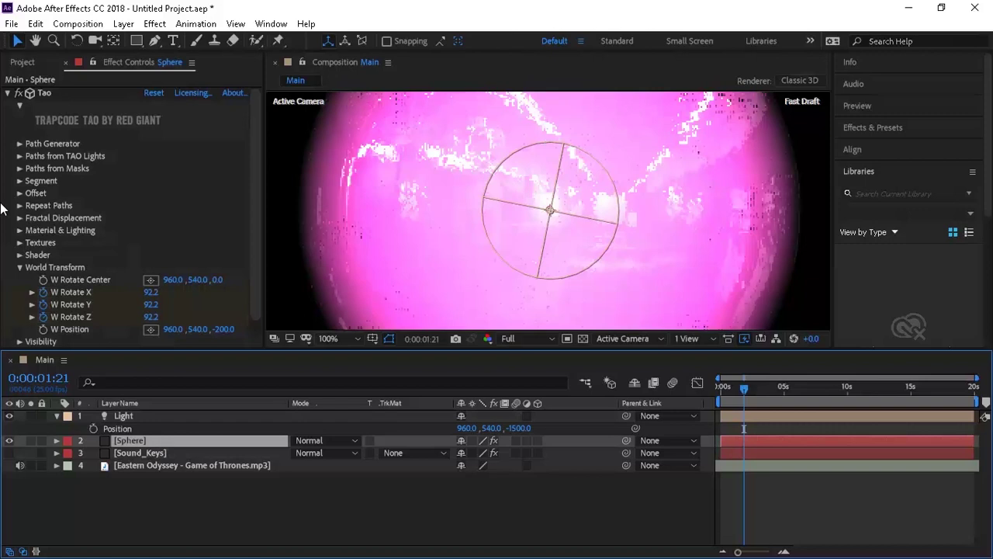
# Set the Tao Segments to 4000 and Sides to 1000.
pyautogui.click(21, 181)
pyautogui.scroll(-3, 20, 187)
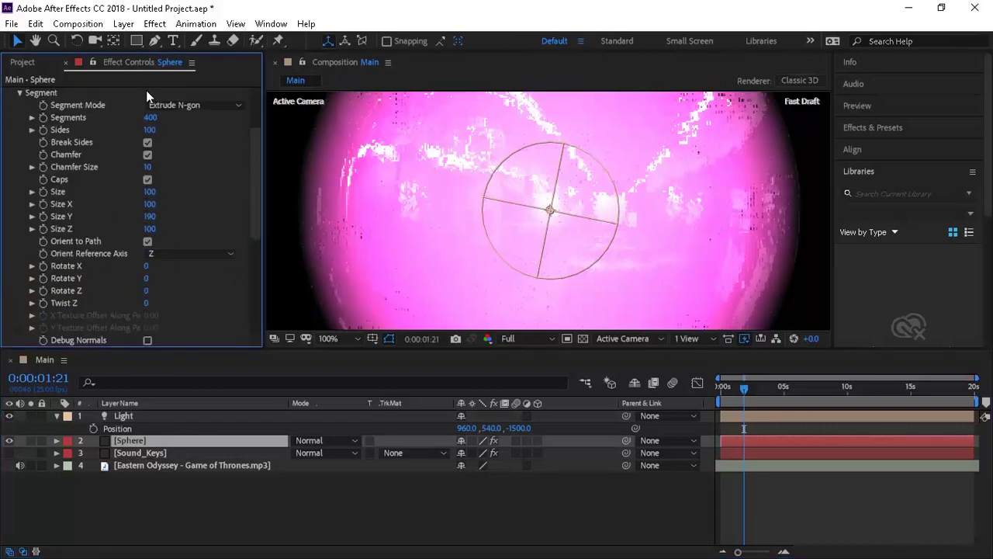
pyautogui.click(149, 118)
pyautogui.write('40')
pyautogui.press('Tab')
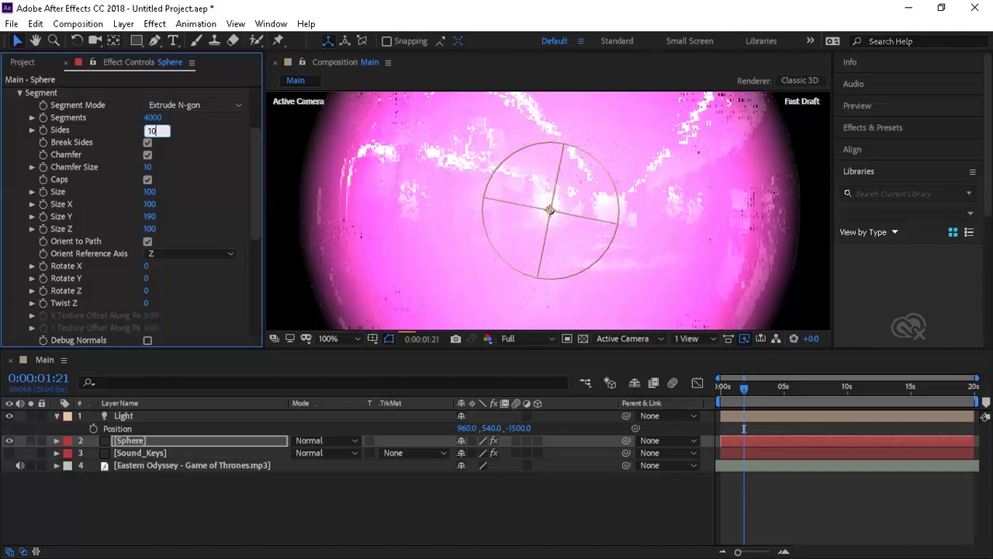
pyautogui.write('1000')
pyautogui.press('Return')
# Preview at Quarter resolution through 0:00:17:23, then turn off Break Sides and Chamfer.
pyautogui.click(340, 338)
pyautogui.click(344, 228)
pyautogui.click(817, 386)
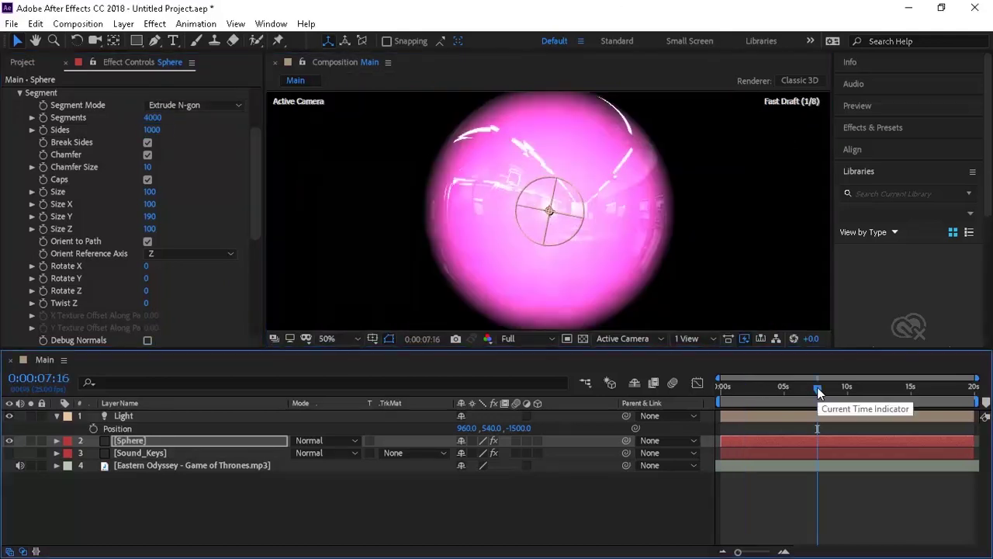
pyautogui.click(544, 340)
pyautogui.click(534, 418)
pyautogui.moveTo(916, 386); pyautogui.dragTo(948, 387)
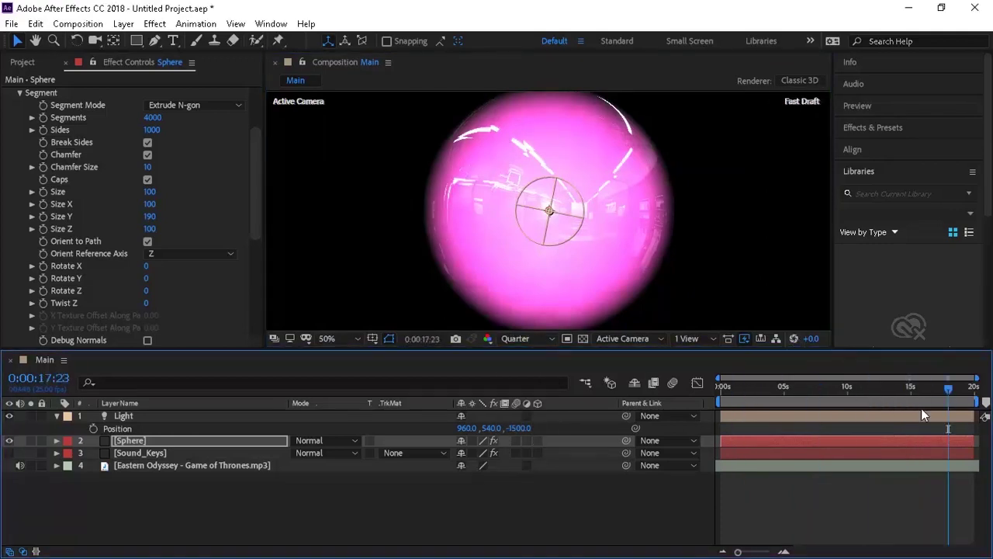
pyautogui.click(332, 338)
pyautogui.click(358, 229)
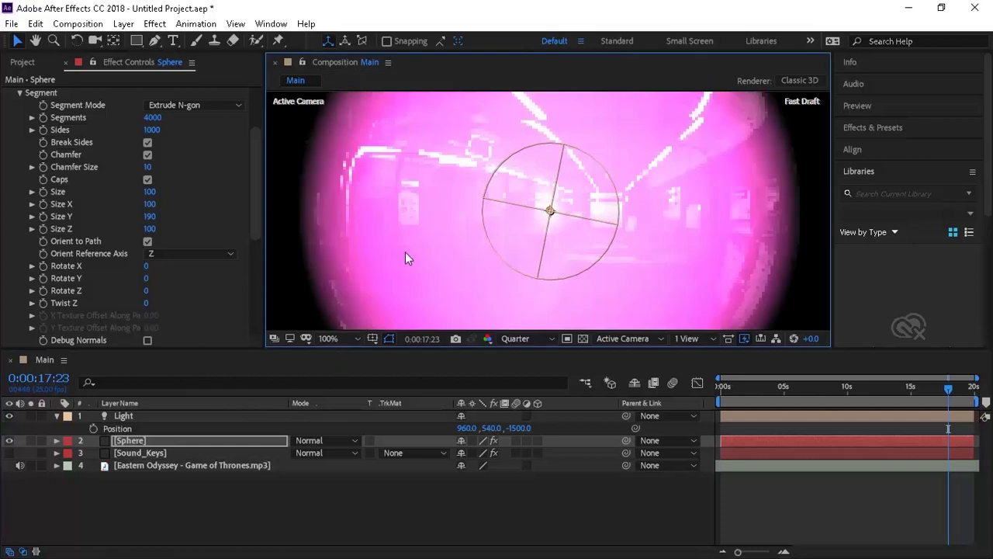
pyautogui.click(147, 142)
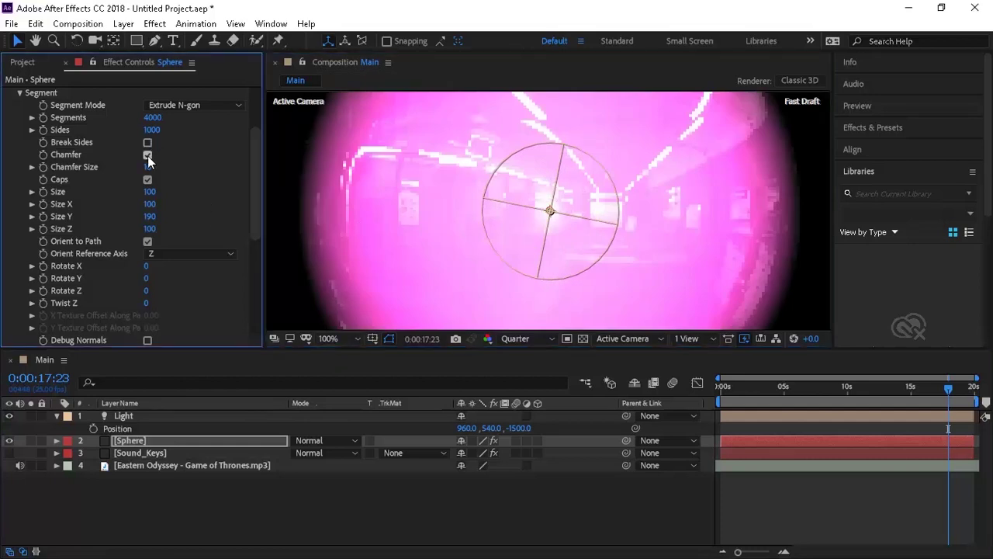
pyautogui.click(147, 155)
# Set the Sound_Keys Range 1 falloff to Exponential and its output range to Custom.
pyautogui.click(336, 338)
pyautogui.click(345, 208)
pyautogui.click(139, 453)
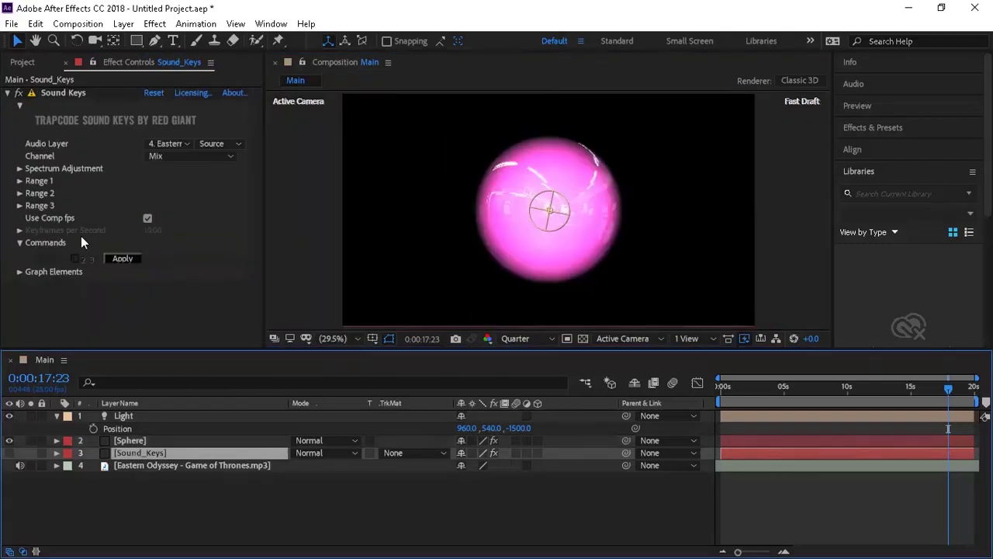
pyautogui.click(20, 181)
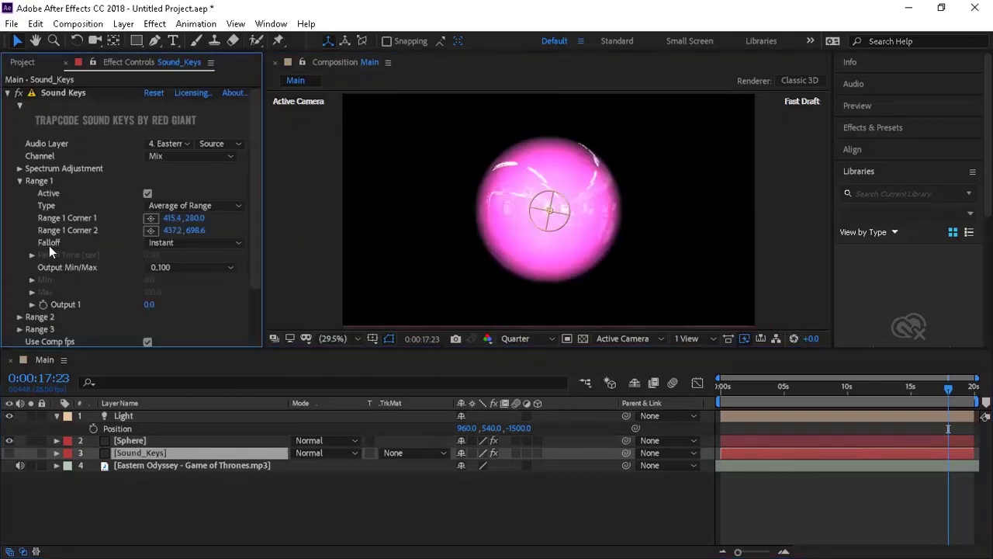
pyautogui.click(196, 243)
pyautogui.click(194, 289)
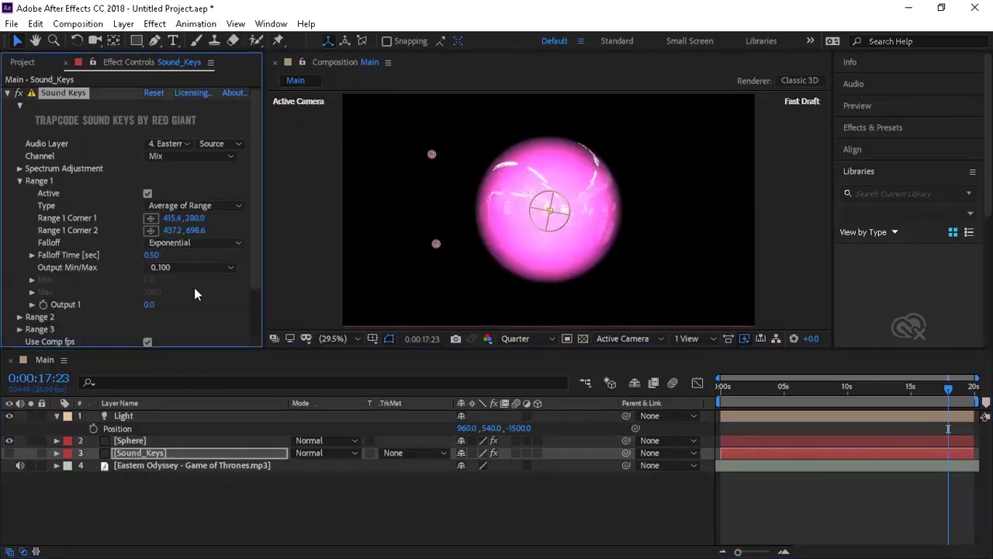
pyautogui.click(169, 267)
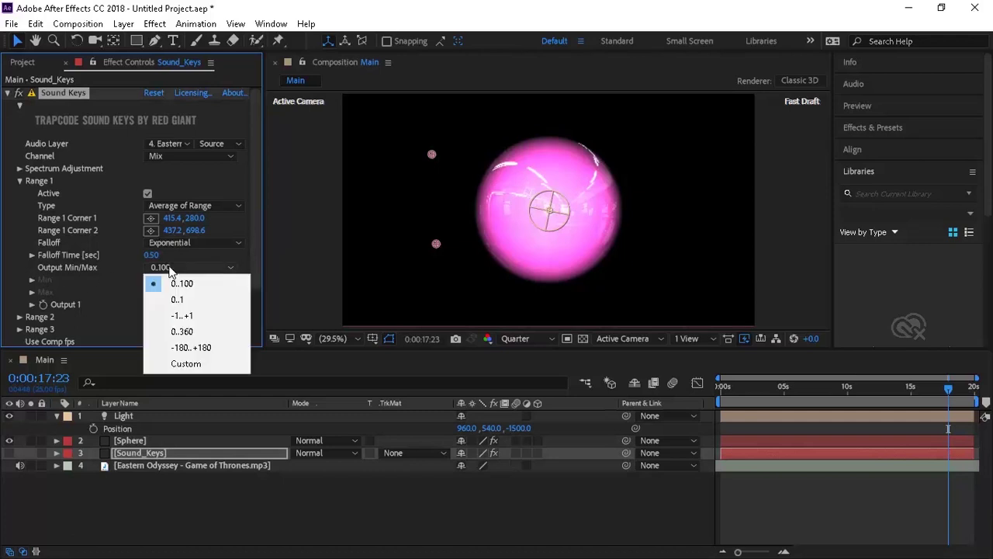
pyautogui.click(188, 365)
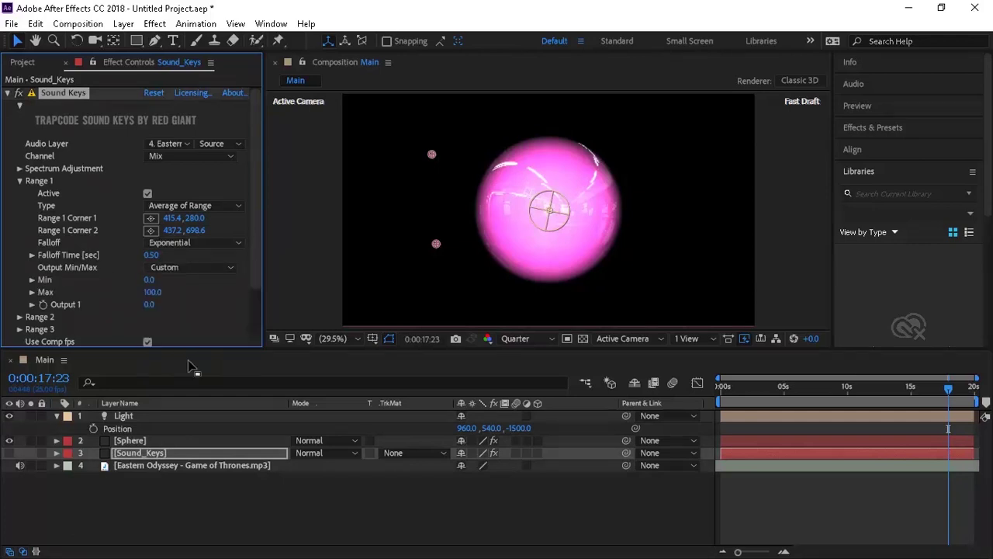
# Set the output Max to 200, apply it, and reveal the generated Output 1 keyframes.
pyautogui.click(152, 292)
pyautogui.write('200')
pyautogui.press('Return')
pyautogui.moveTo(259, 240); pyautogui.dragTo(258, 291)
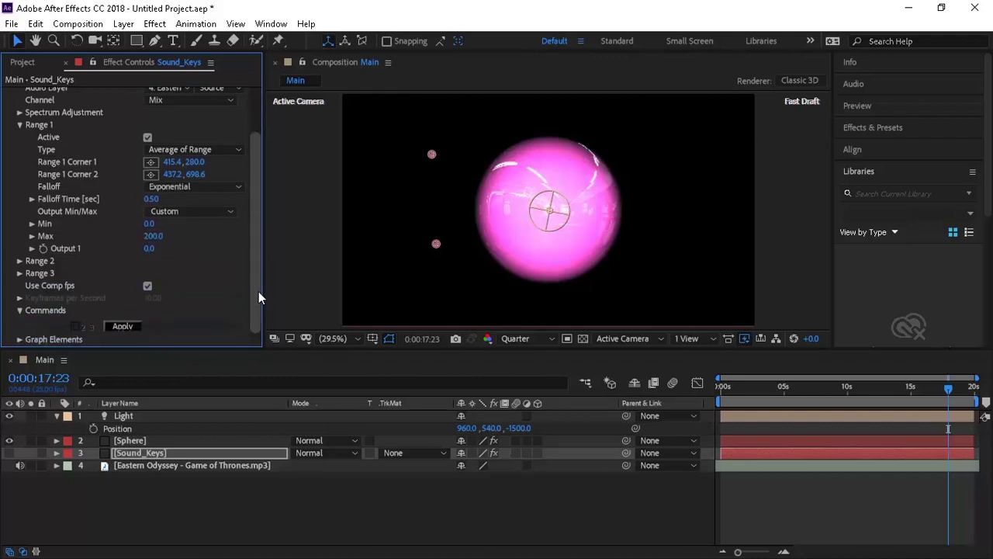
pyautogui.click(126, 327)
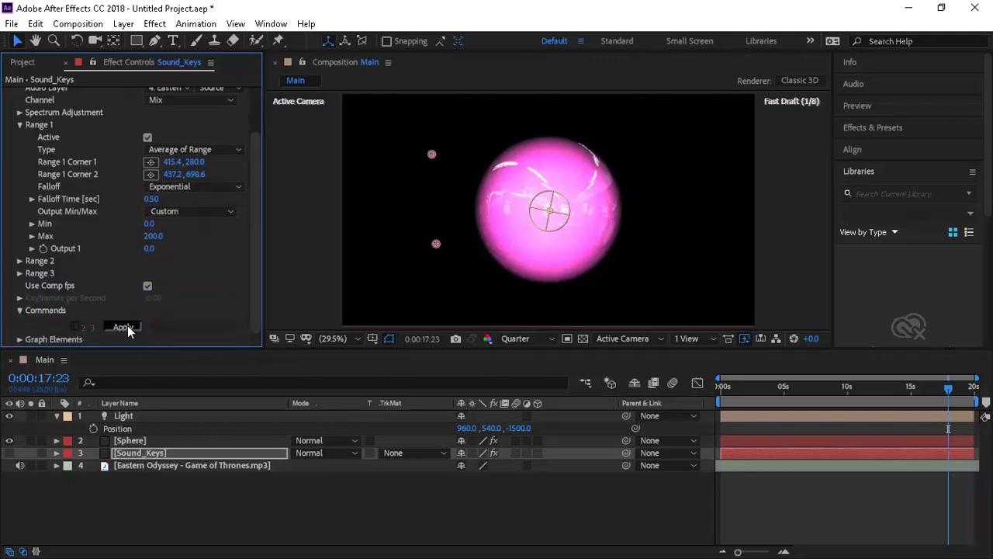
pyautogui.click(145, 454)
pyautogui.press('u')
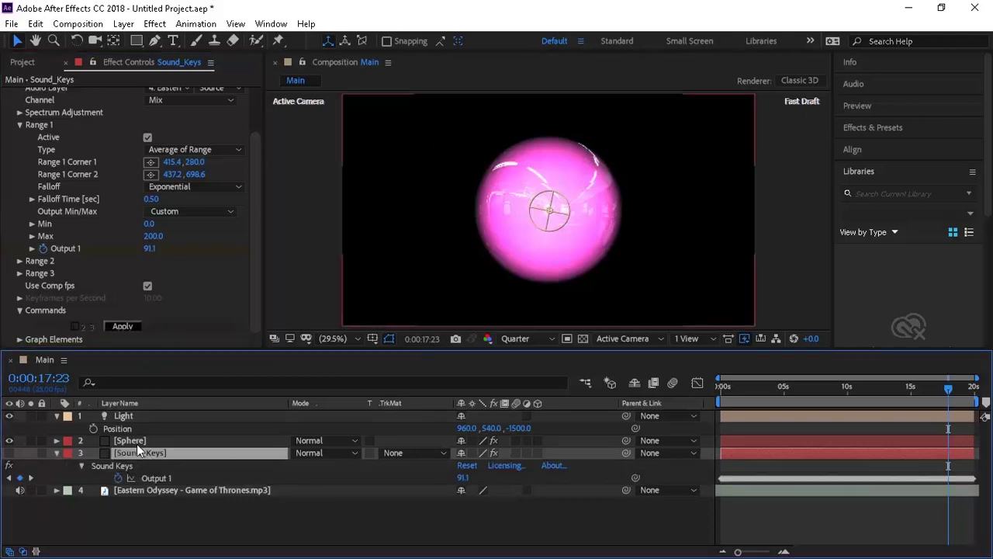
pyautogui.click(136, 440)
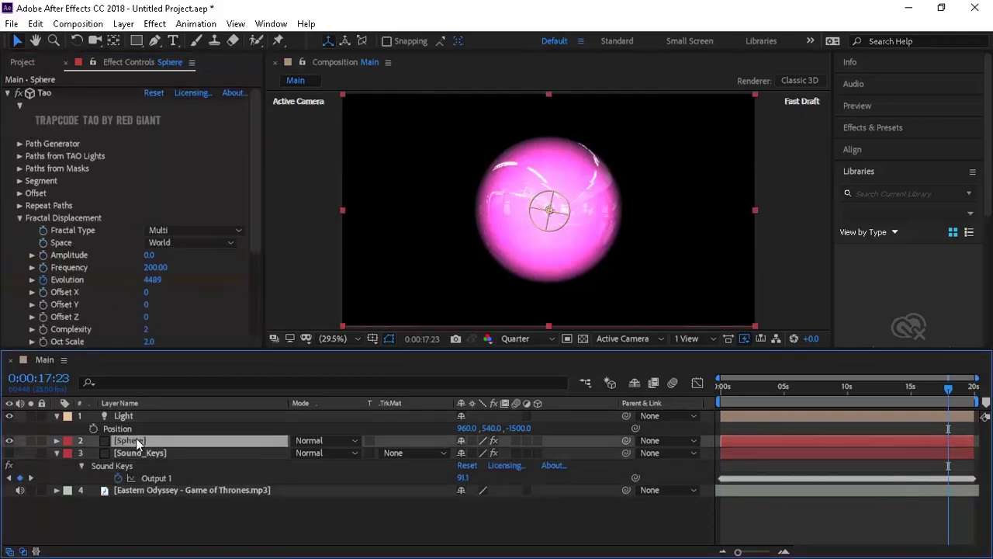
# Link Fractal Displacement Amplitude by expression to Sound Keys Output 1 and scrub to check it.
pyautogui.keyDown('alt'); pyautogui.click(43, 254); pyautogui.keyUp('alt')
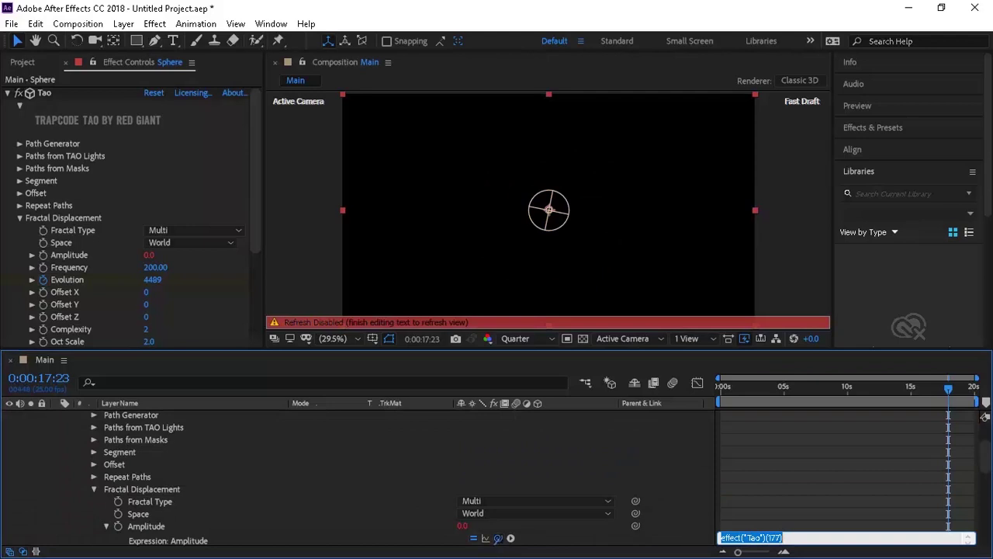
pyautogui.moveTo(498, 538); pyautogui.dragTo(297, 531)
pyautogui.moveTo(788, 390); pyautogui.dragTo(716, 390)
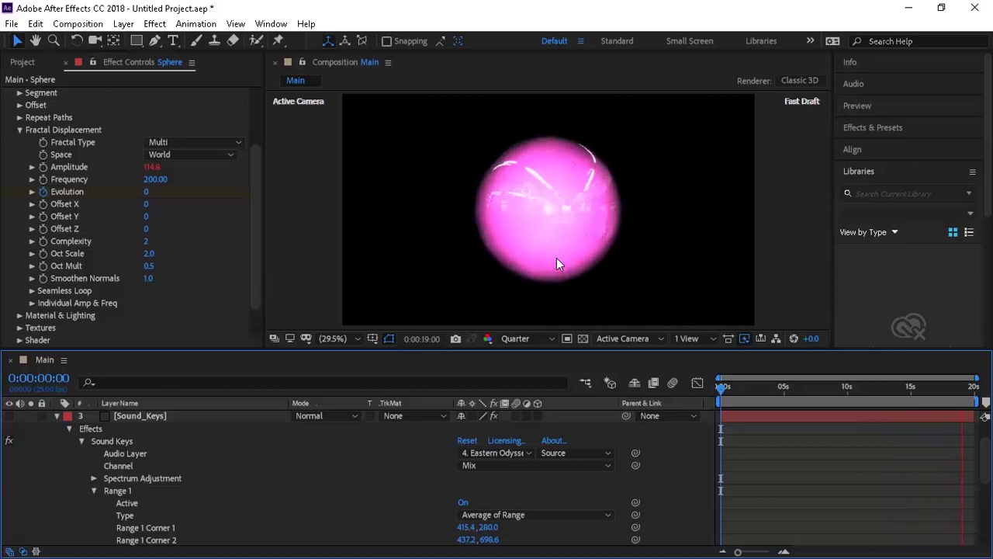
# Set the Sound Keys output Max to 150, reapply, and replay the preview from the start.
pyautogui.press('space')
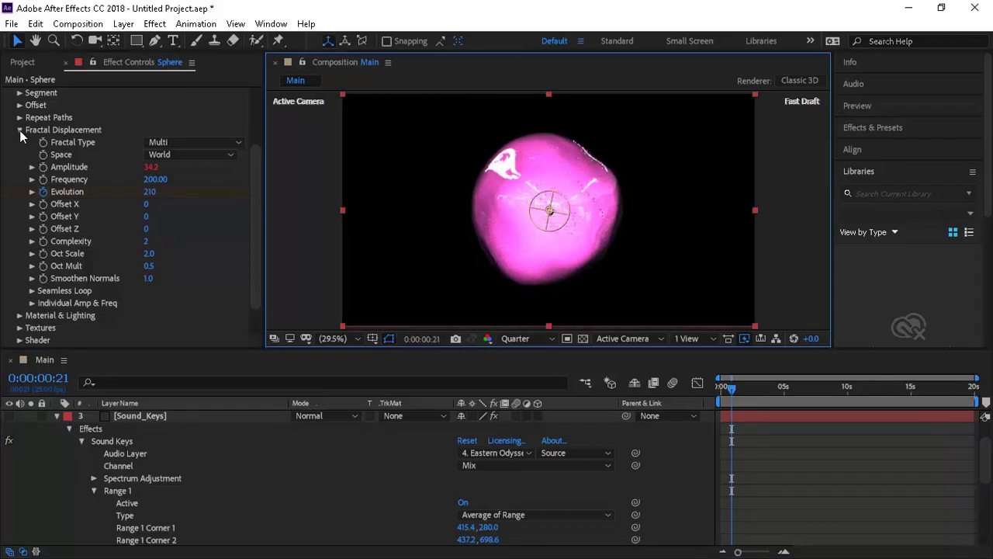
pyautogui.click(20, 129)
pyautogui.click(135, 416)
pyautogui.click(155, 293)
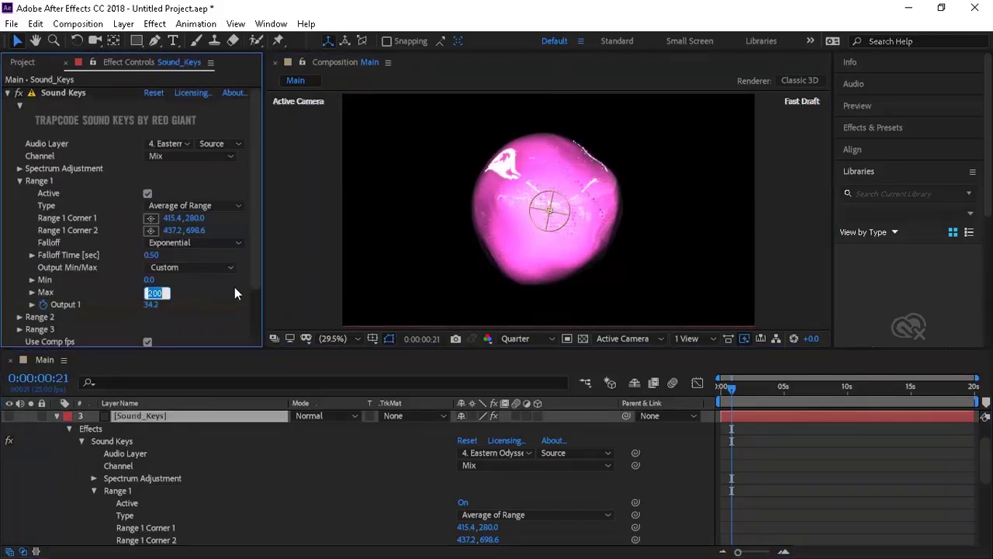
pyautogui.write('150')
pyautogui.press('Return')
pyautogui.scroll(-3, 127, 321)
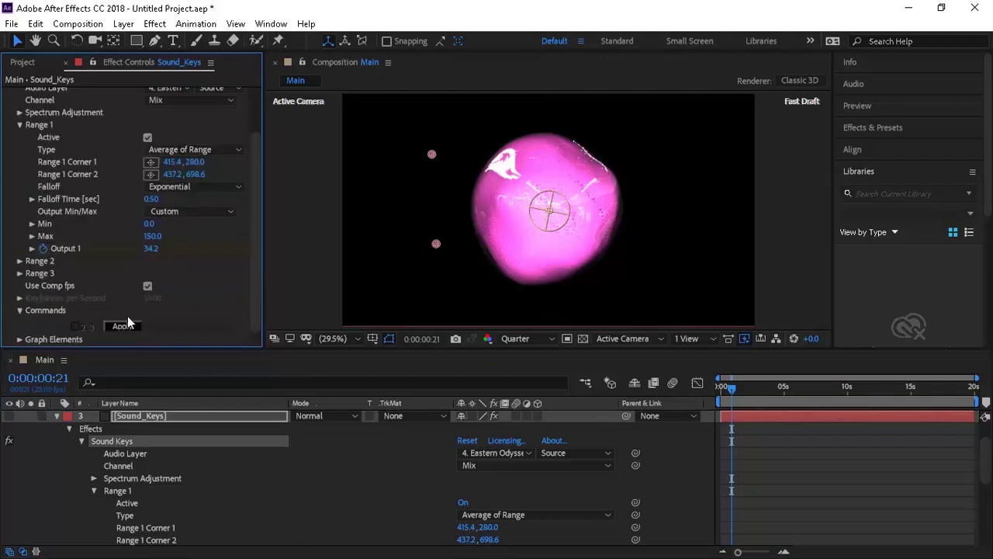
pyautogui.click(122, 326)
pyautogui.moveTo(731, 386); pyautogui.dragTo(712, 390)
pyautogui.press('space')
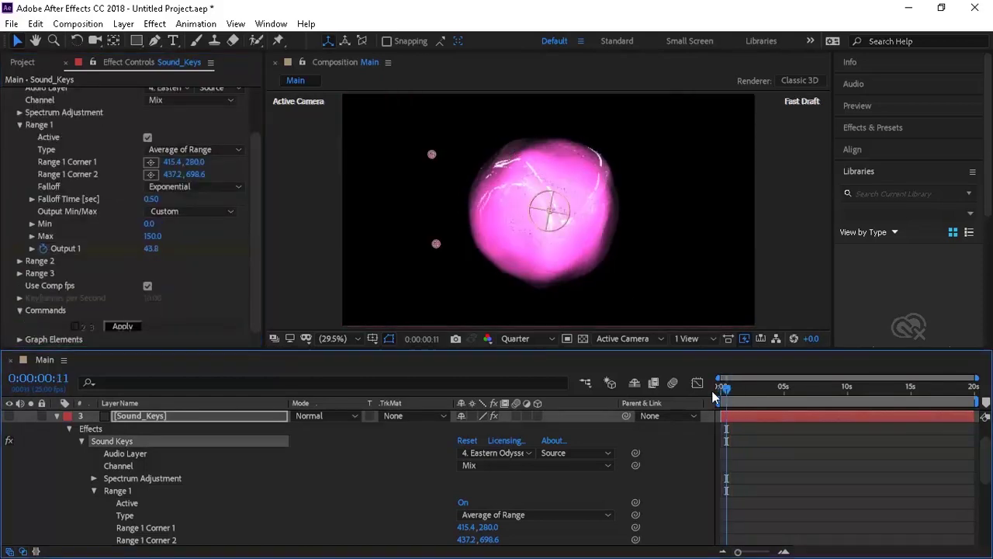
# Precompose the four layers from Light down into a single precomp.
pyautogui.click(57, 416)
pyautogui.click(58, 418)
pyautogui.click(114, 414)
pyautogui.rightClick(141, 451)
pyautogui.click(201, 388)
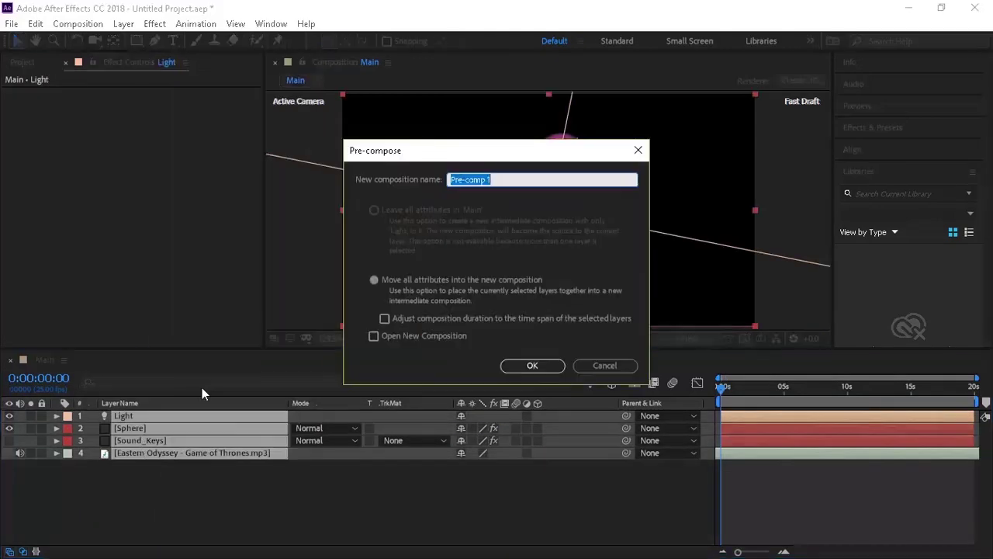
pyautogui.write('Audio')
pyautogui.press('Return')
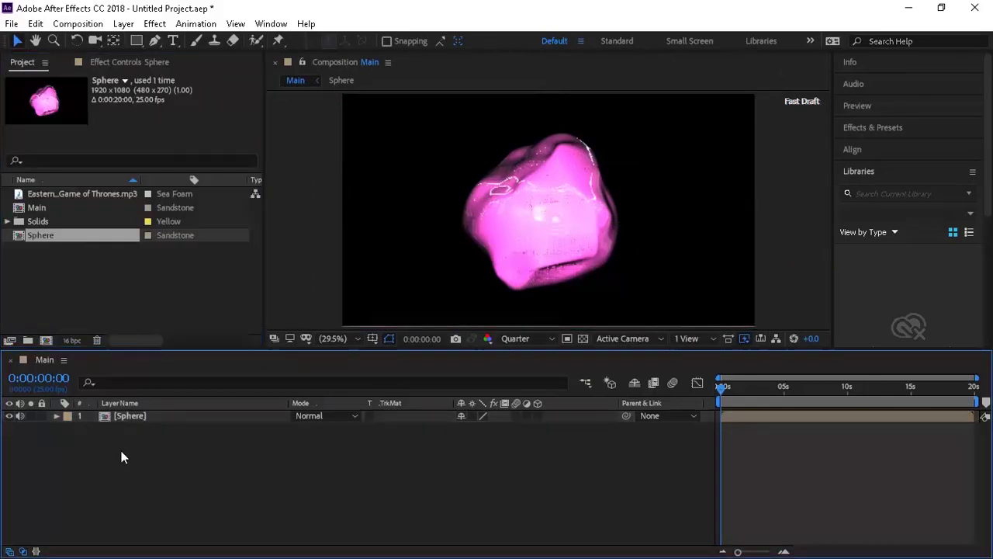
# Add a white solid, White Solid 1, beneath the Sphere precomp layer.
pyautogui.rightClick(120, 459)
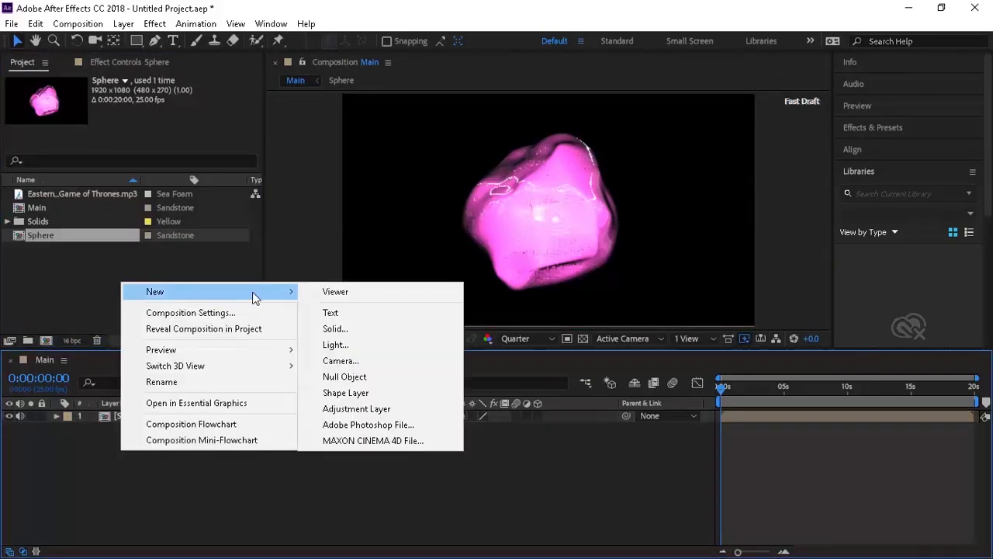
pyautogui.click(342, 328)
pyautogui.click(486, 357)
pyautogui.click(622, 222)
pyautogui.click(939, 219)
pyautogui.click(544, 399)
pyautogui.moveTo(177, 416); pyautogui.dragTo(177, 433)
pyautogui.click(178, 451)
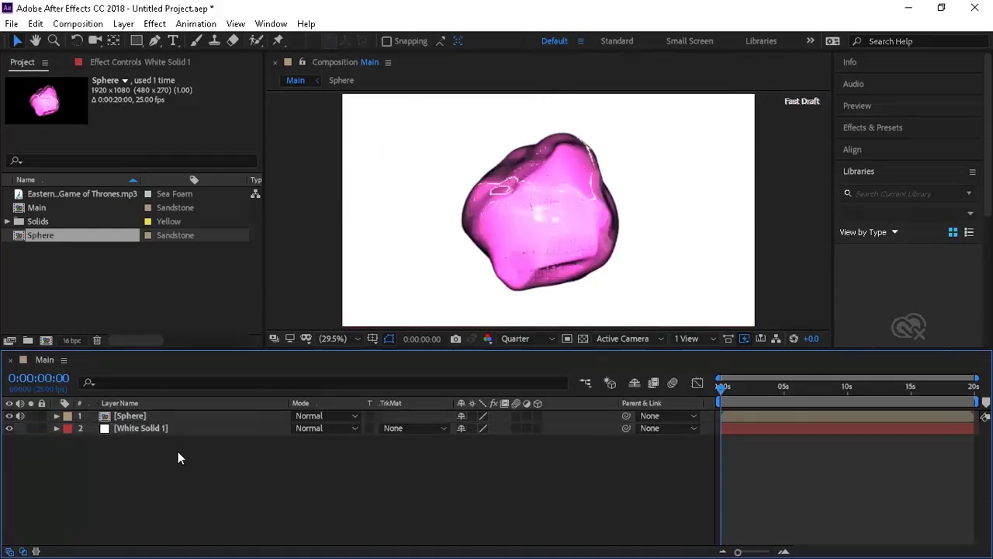
# Paste Sound_Keys and the Eastern Odyssey audio from the Sphere precomp into Main below White Solid 1.
pyautogui.doubleClick(125, 417)
pyautogui.click(130, 440)
pyautogui.keyDown('shift'); pyautogui.click(149, 454); pyautogui.keyUp('shift')
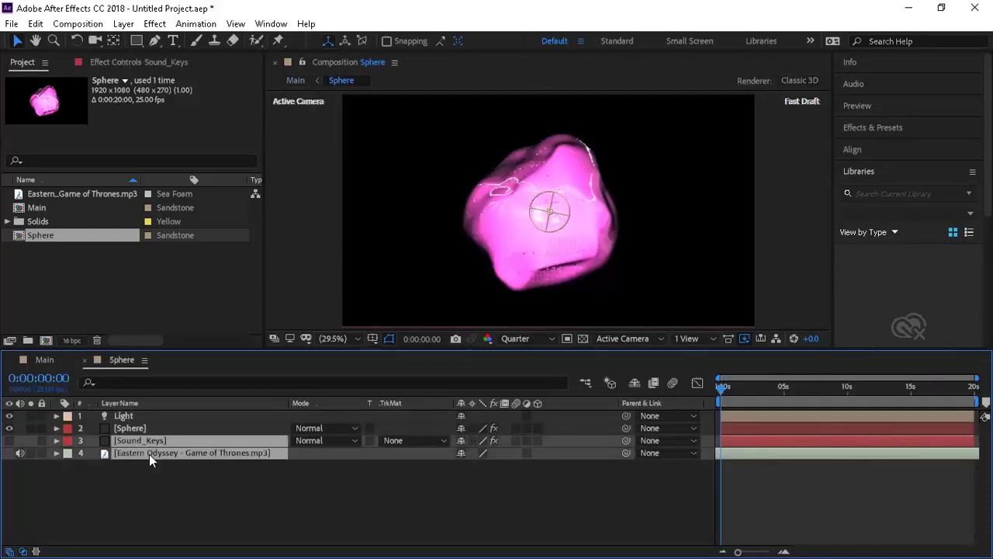
pyautogui.click(44, 360)
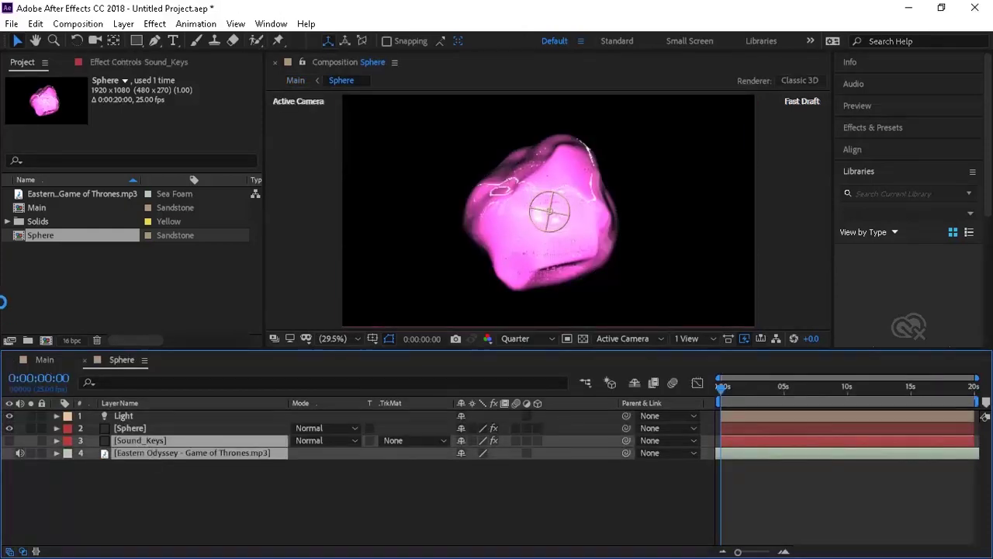
pyautogui.hotkey('ctrl', 'v')
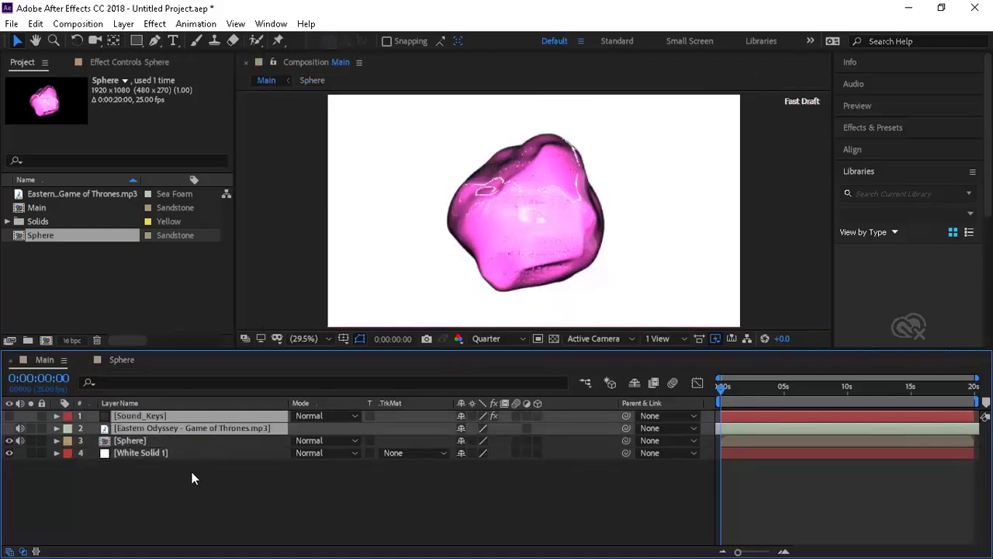
pyautogui.moveTo(197, 432); pyautogui.dragTo(207, 466)
pyautogui.click(203, 489)
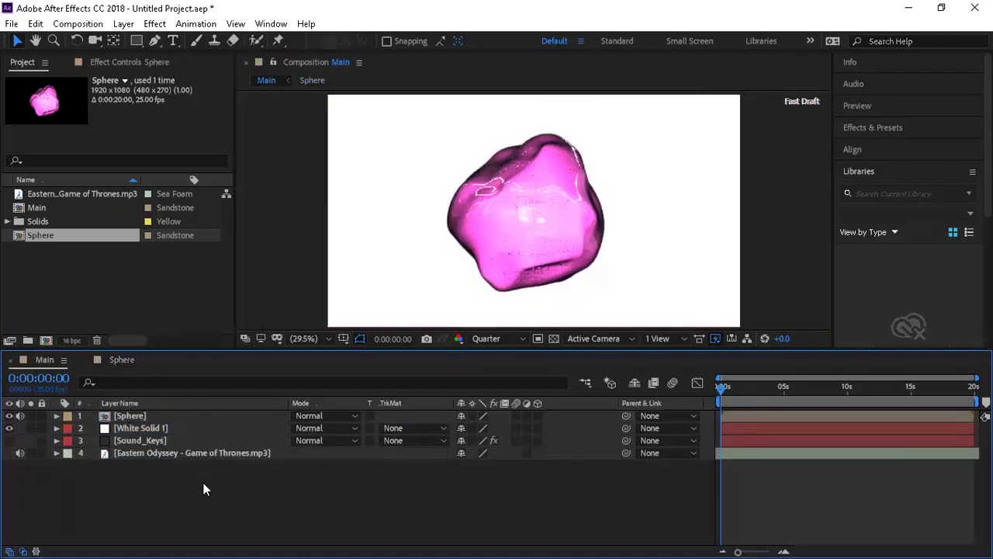
# Move the solid to the bottom of the stack and recolour it dark gray (3c3c3c).
pyautogui.moveTo(152, 429); pyautogui.dragTo(153, 460)
pyautogui.click(123, 24)
pyautogui.click(163, 56)
pyautogui.click(488, 343)
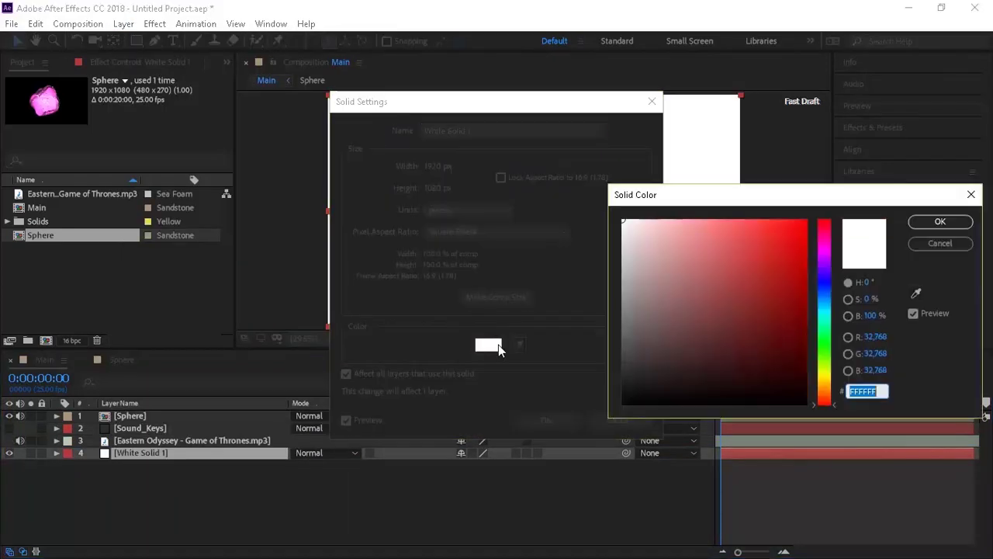
pyautogui.write('3c3c3c')
pyautogui.press('Return')
pyautogui.click(547, 419)
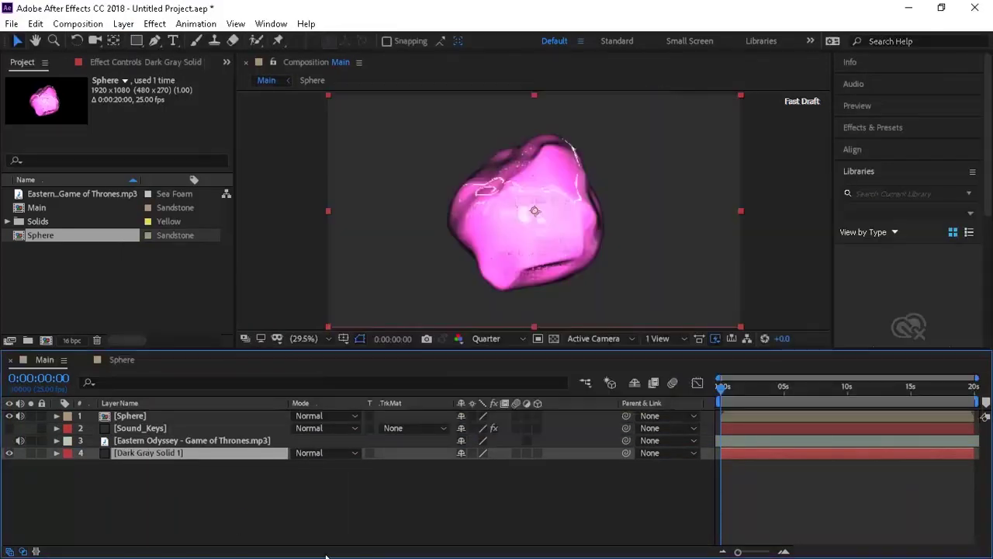
pyautogui.click(239, 503)
# Add a white Point Light 1 to the Main composition.
pyautogui.rightClick(288, 474)
pyautogui.click(197, 516)
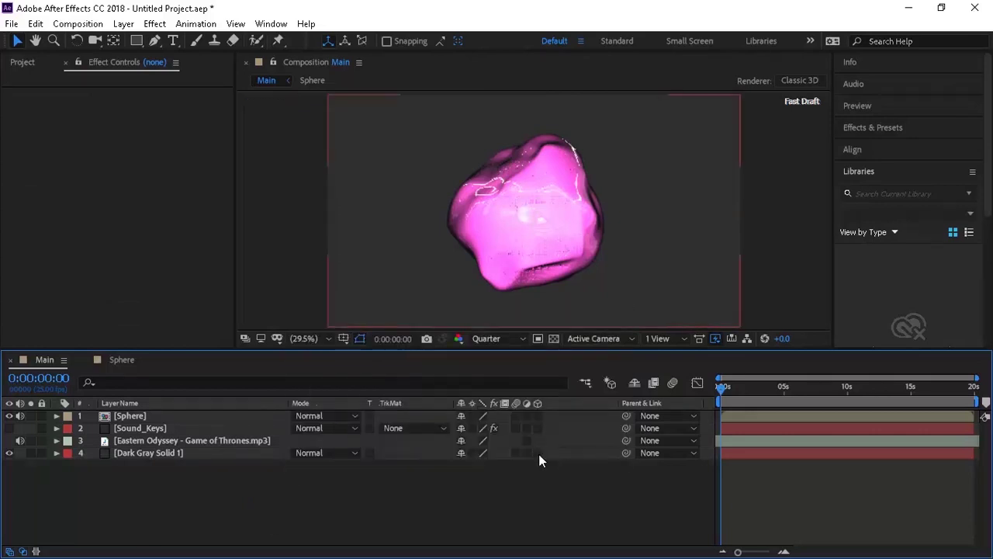
pyautogui.rightClick(439, 484)
pyautogui.moveTo(563, 325)
pyautogui.click(687, 378)
pyautogui.click(842, 150)
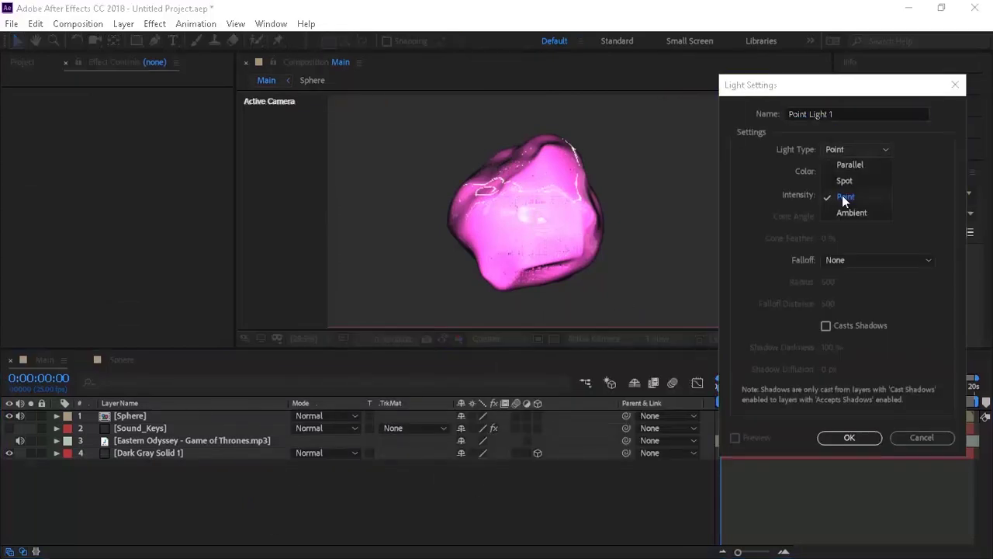
pyautogui.click(834, 172)
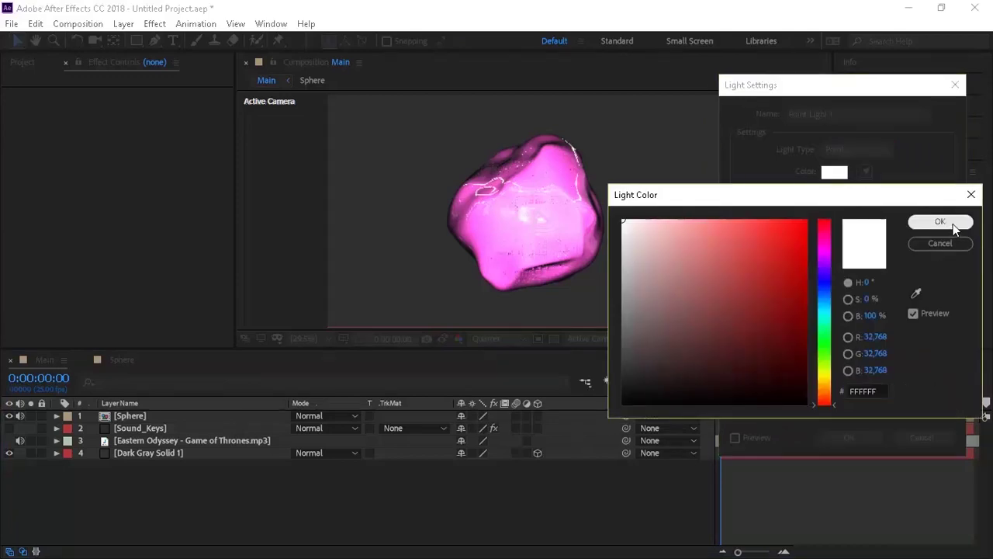
pyautogui.click(954, 224)
pyautogui.click(849, 437)
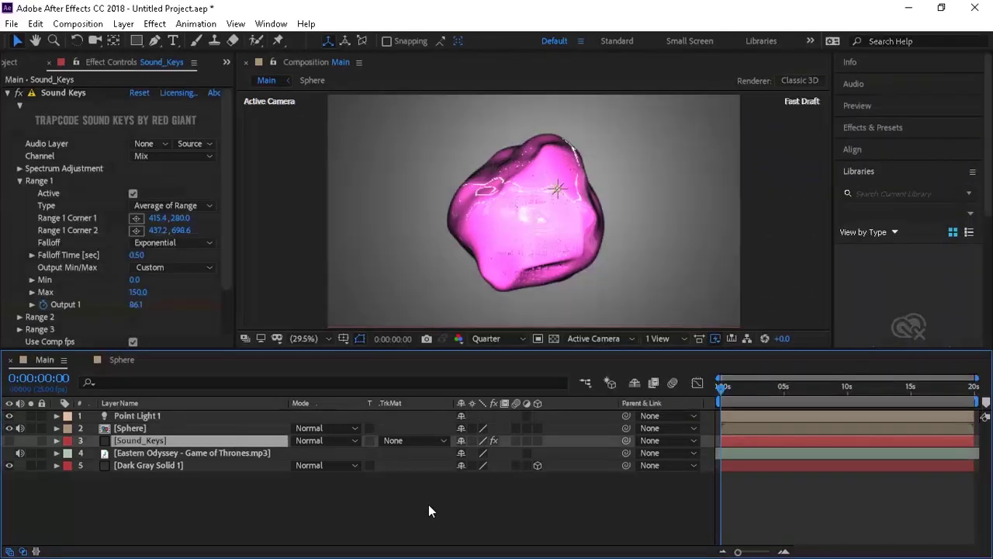
# On the Sound_Keys layer, set the Sound Keys audio source to Eastern Odyssey.
pyautogui.click(203, 508)
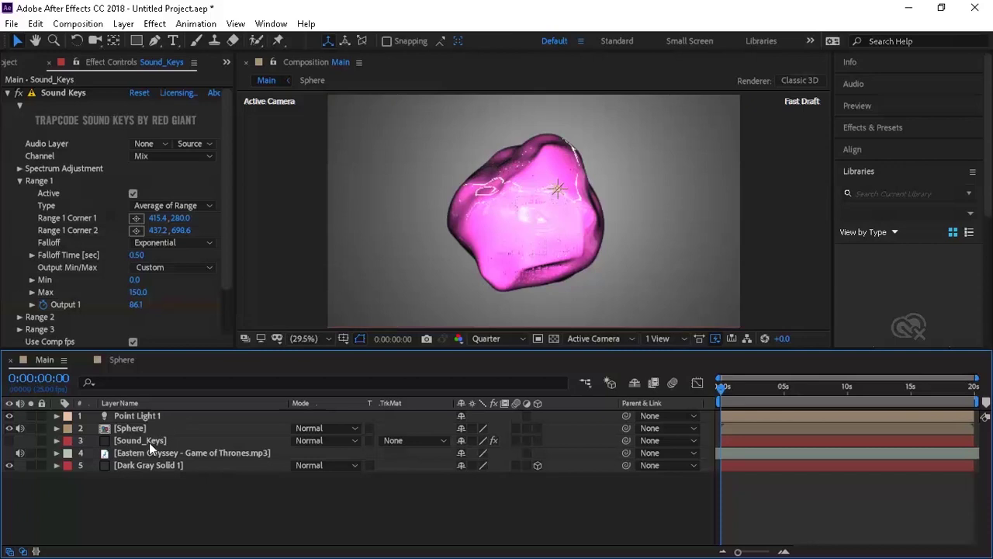
pyautogui.click(149, 442)
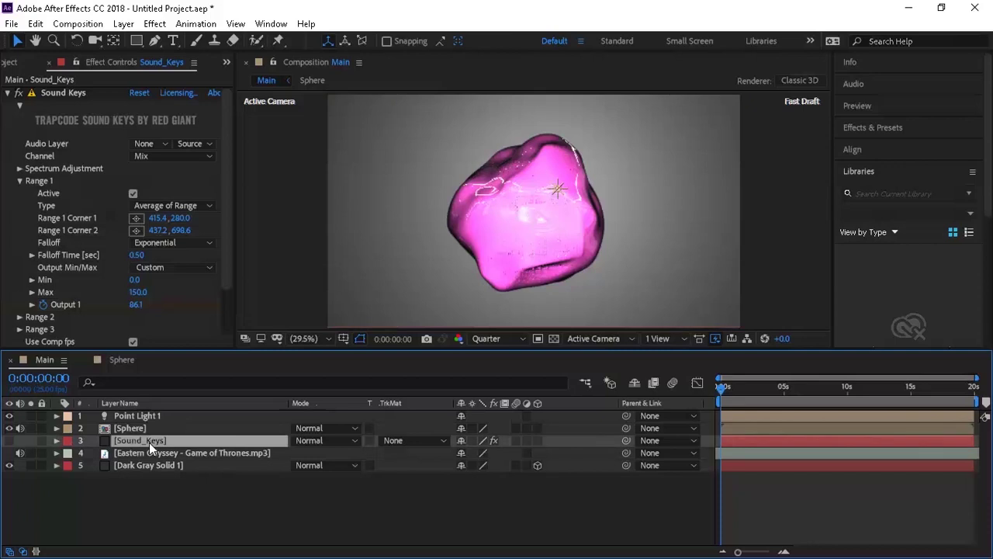
pyautogui.click(44, 306)
pyautogui.click(155, 143)
pyautogui.click(177, 212)
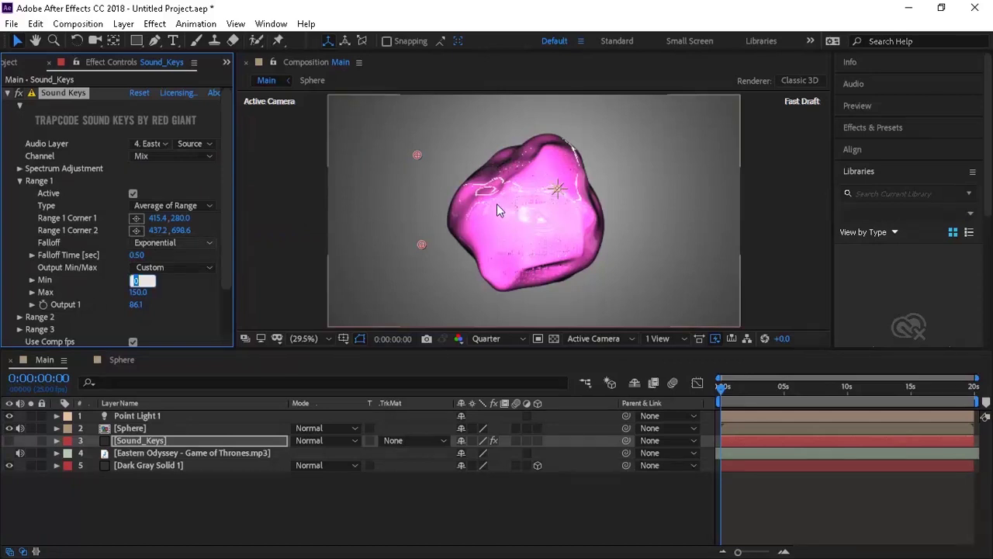
# Set the Sound Keys output range to Min 100 and Max 300, then apply to regenerate keyframes.
pyautogui.write('0')
pyautogui.press('Tab')
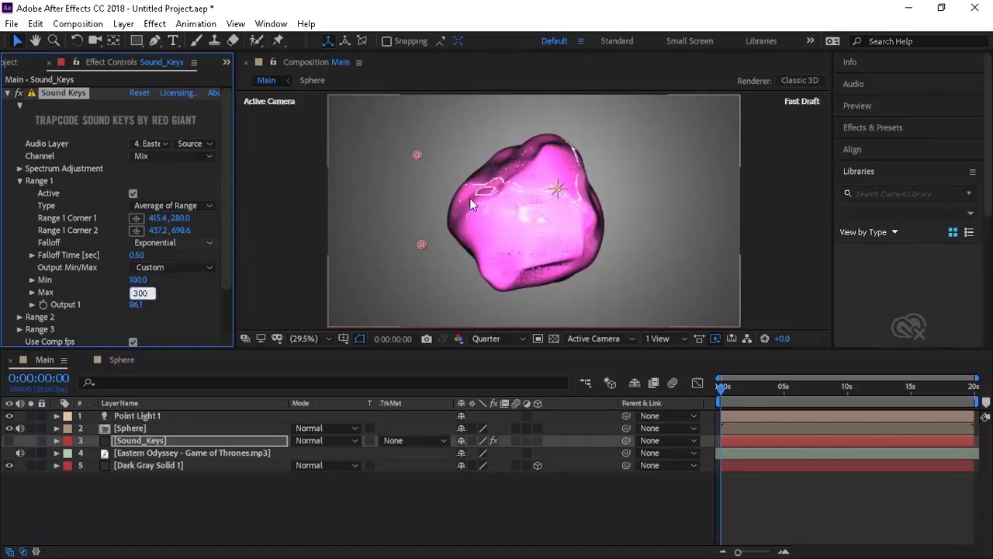
pyautogui.write('300')
pyautogui.click(223, 305)
pyautogui.click(109, 326)
pyautogui.click(156, 439)
# Link Point Light 1's Intensity to Sound Keys Output 1 with a pick-whip expression.
pyautogui.press('u')
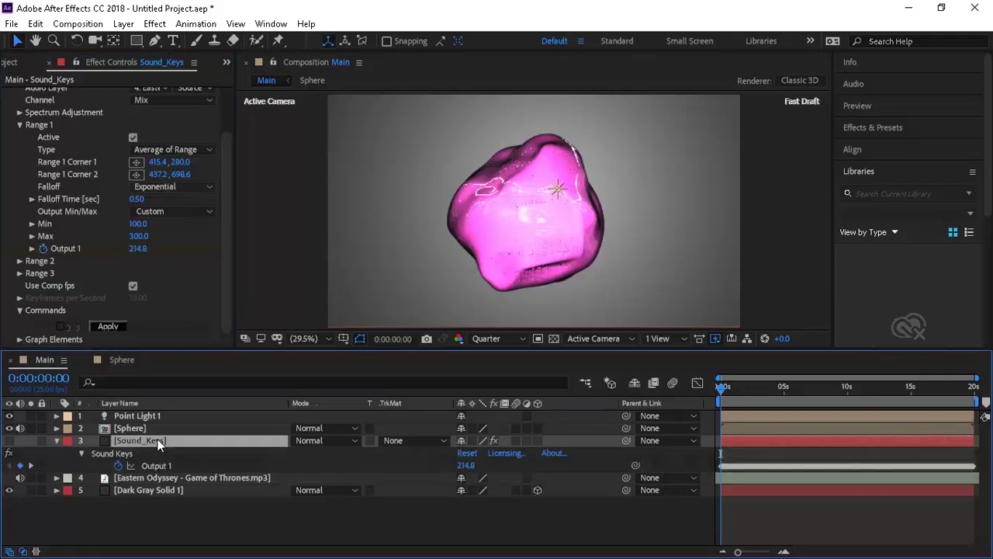
pyautogui.click(137, 416)
pyautogui.click(56, 415)
pyautogui.click(68, 439)
pyautogui.keyDown('alt'); pyautogui.click(93, 452); pyautogui.keyUp('alt')
pyautogui.moveTo(497, 460); pyautogui.dragTo(218, 531)
# Scrub back to the composition start and play a preview of the pulsing light.
pyautogui.click(738, 386)
pyautogui.moveTo(738, 386); pyautogui.dragTo(702, 387)
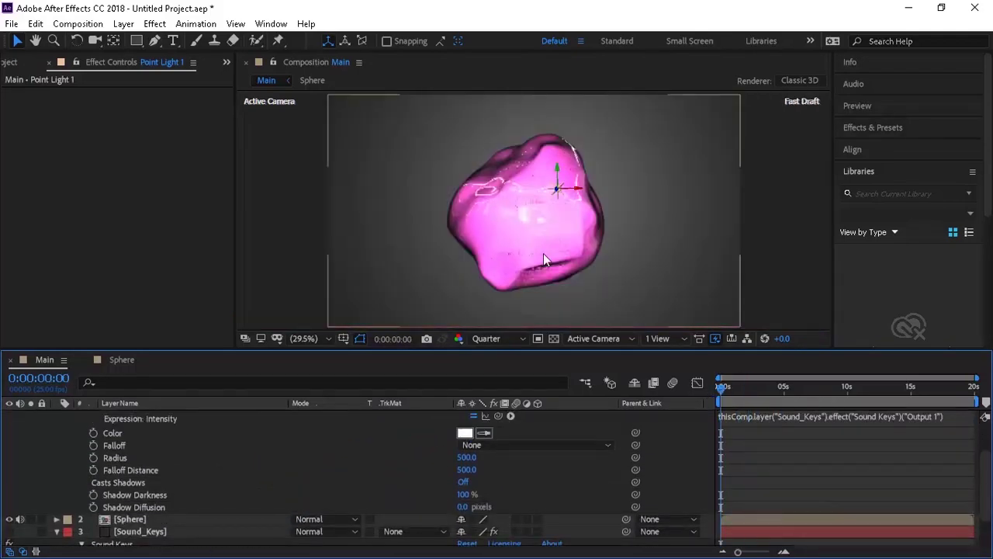
pyautogui.press('space')
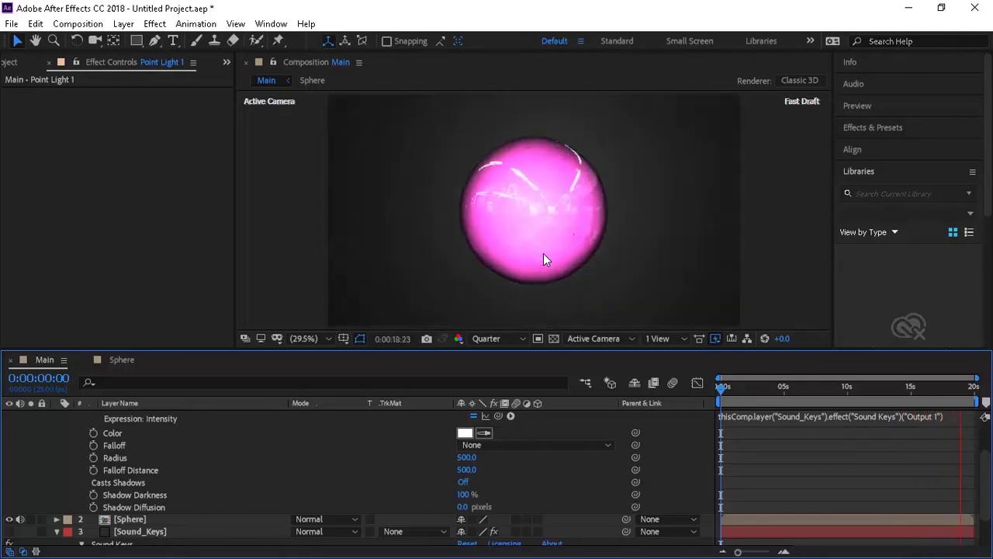
pyautogui.press('space')
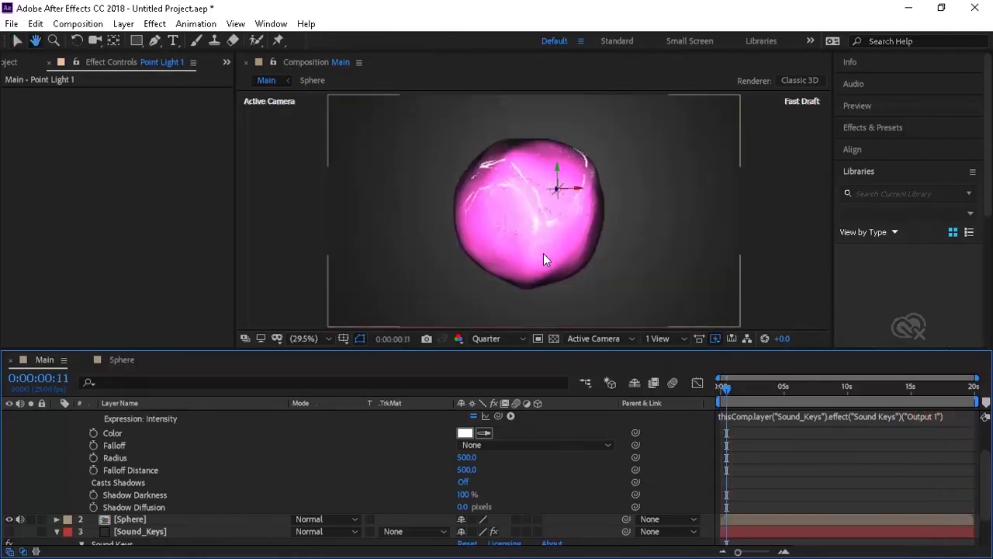